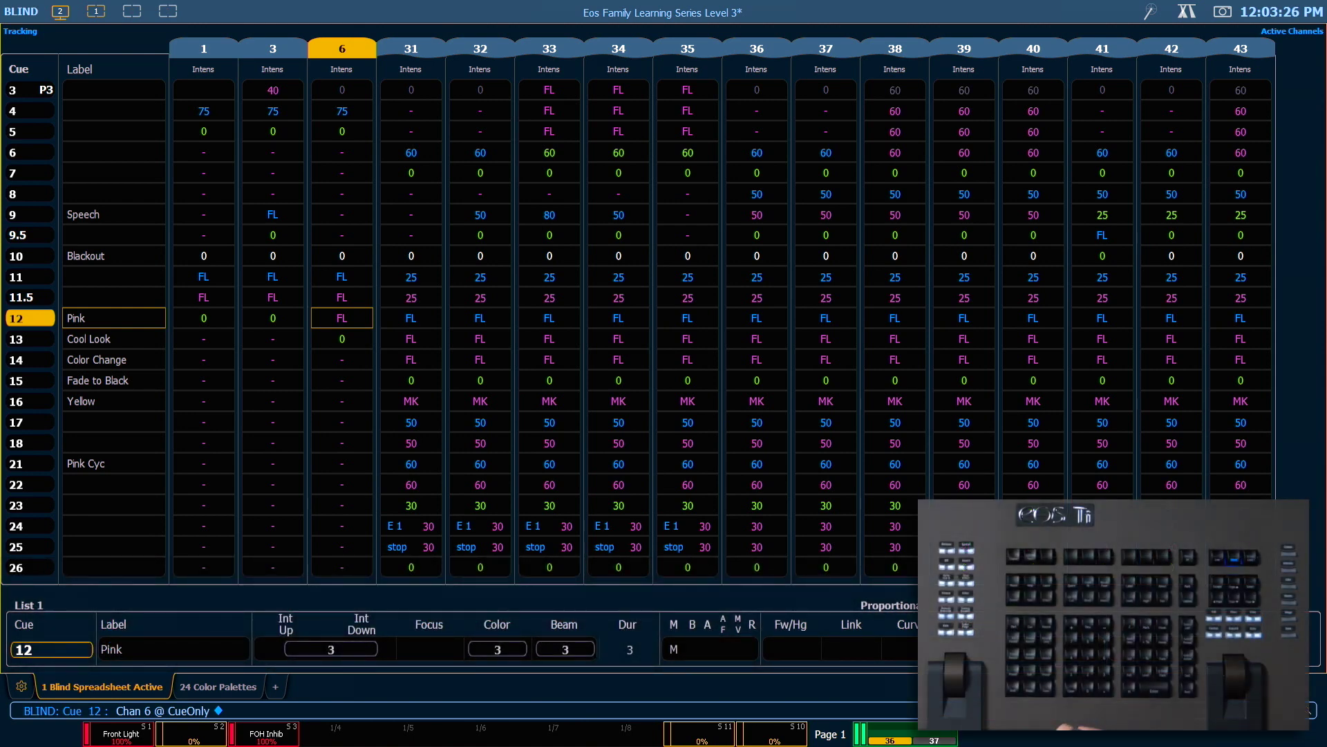
- Select cues 21 thru 25 and set channel 3 to 75, tracking forward to cue 31
type("q21t")
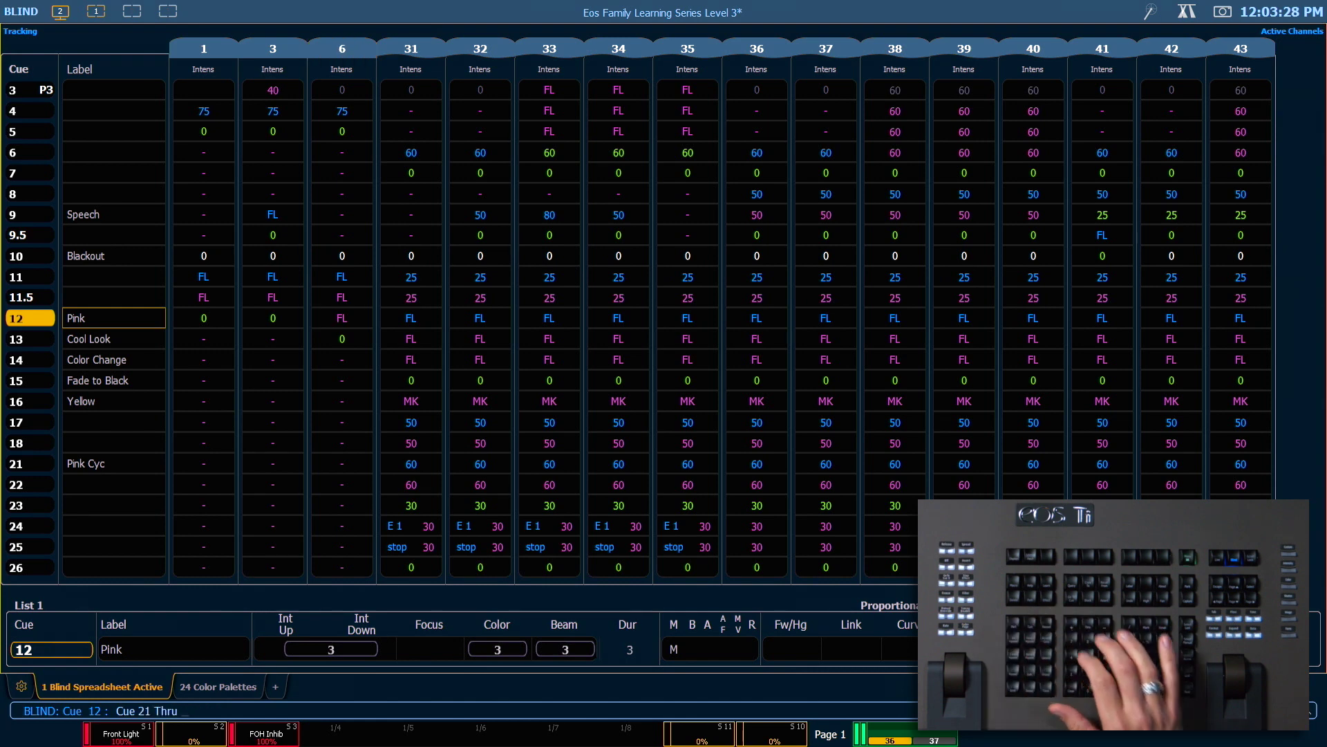
type("25")
key("Return")
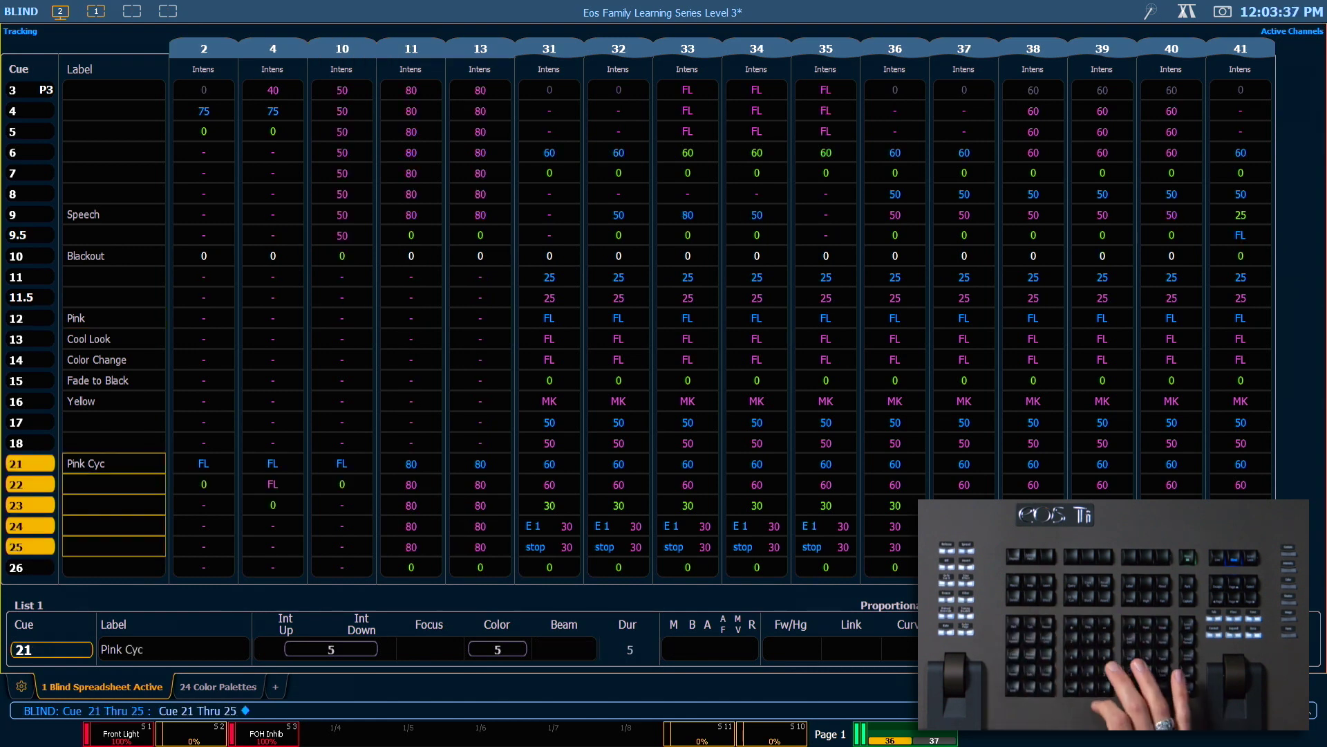
type("3a")
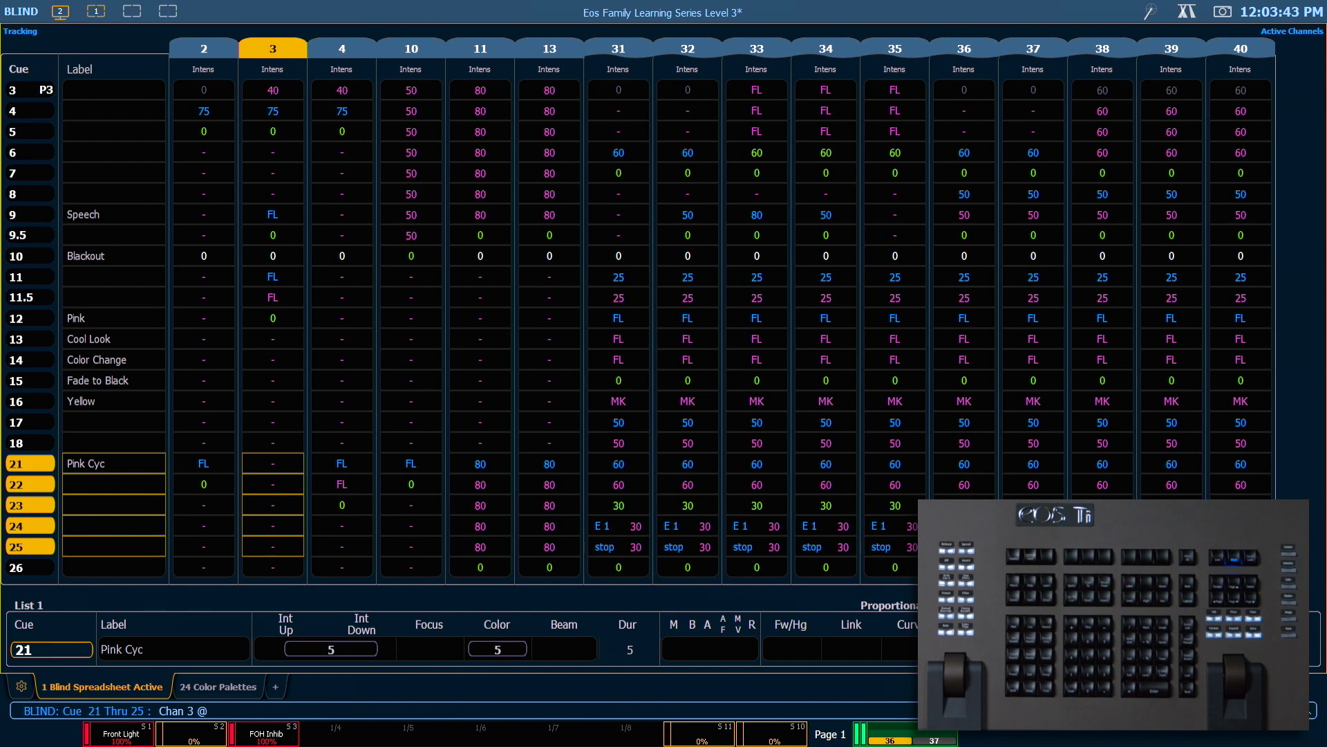
type("75")
key("Return")
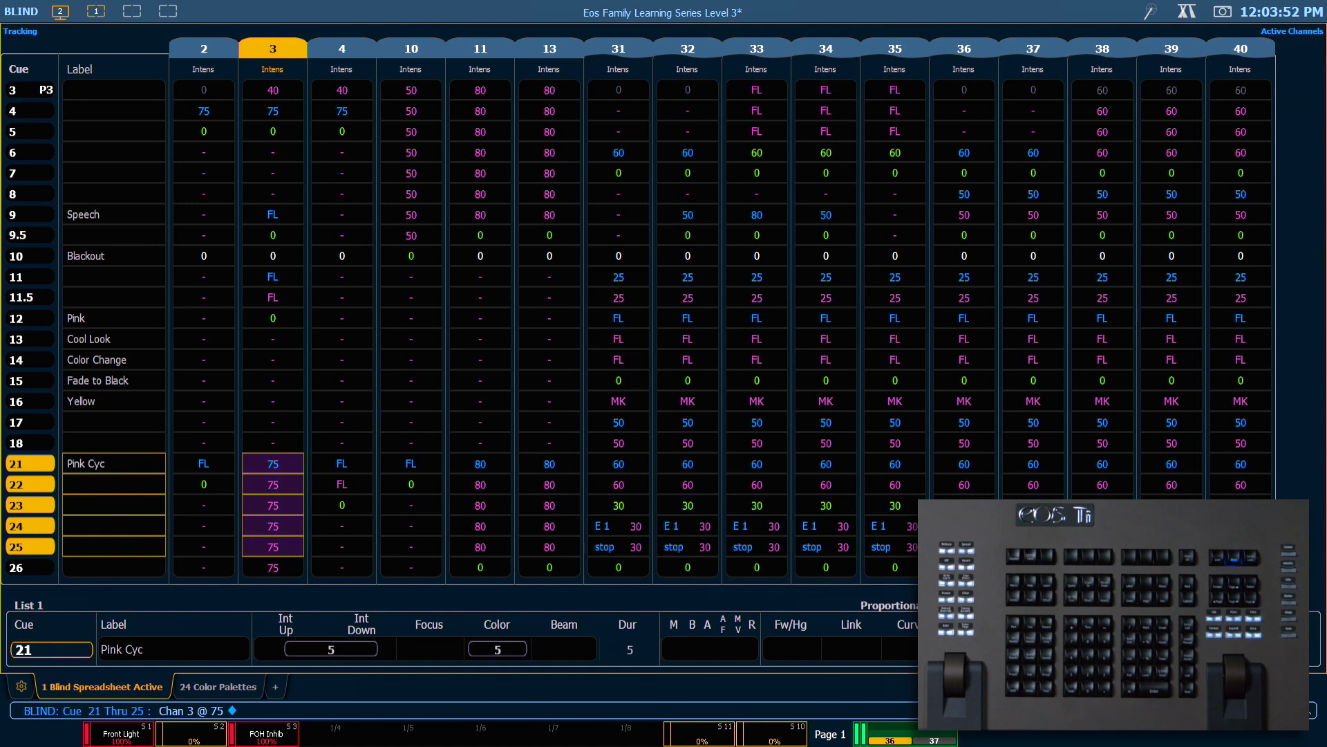
scroll(765, 318, "down", 7)
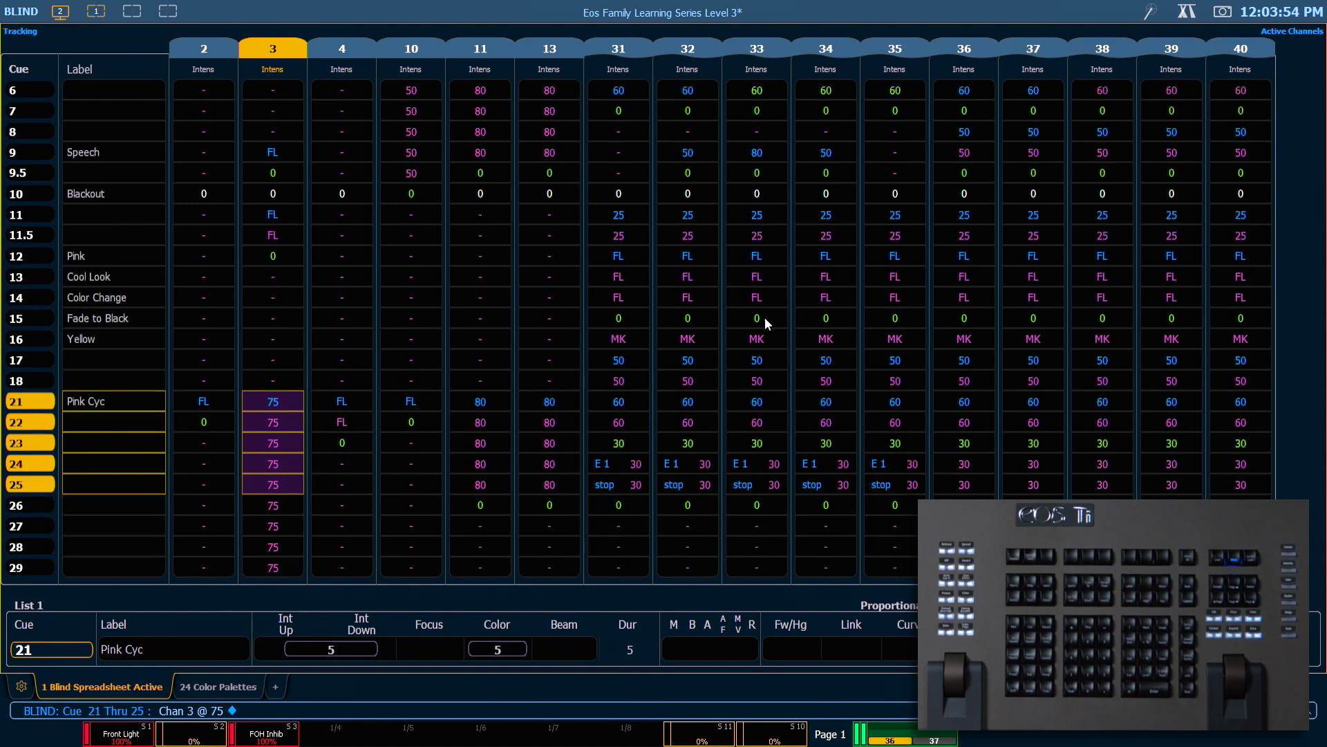
scroll(763, 318, "down", 4)
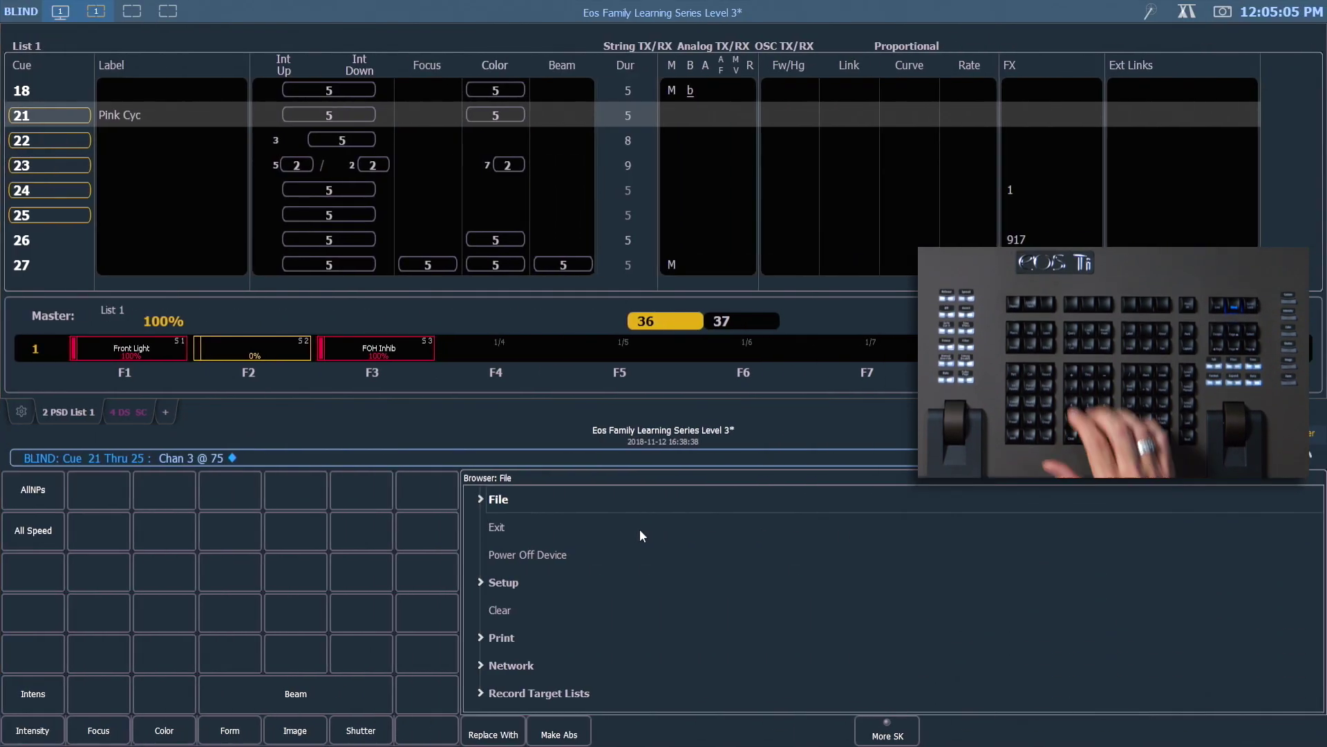
- Undo back through the Chan 3 @ 75 command, removing channel 3's level from cues 21–31
key("ctrl+z")
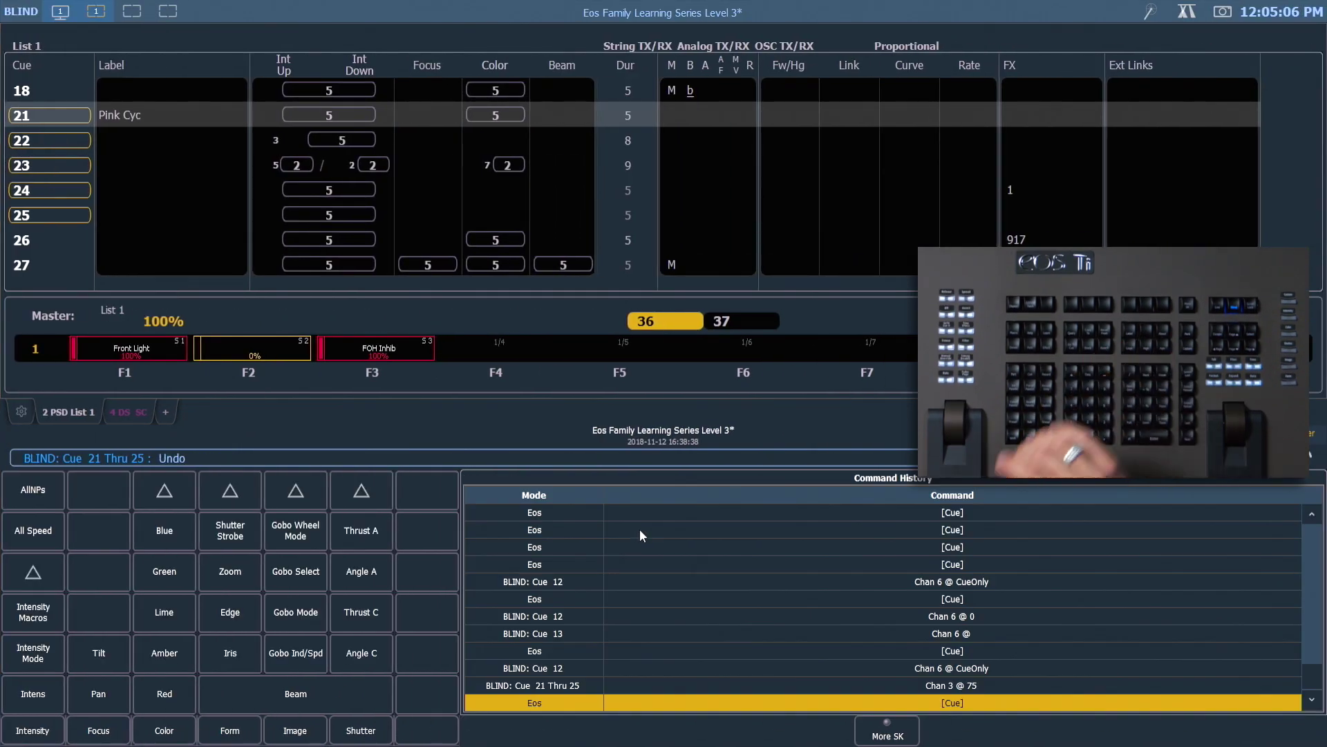
key("ctrl+z")
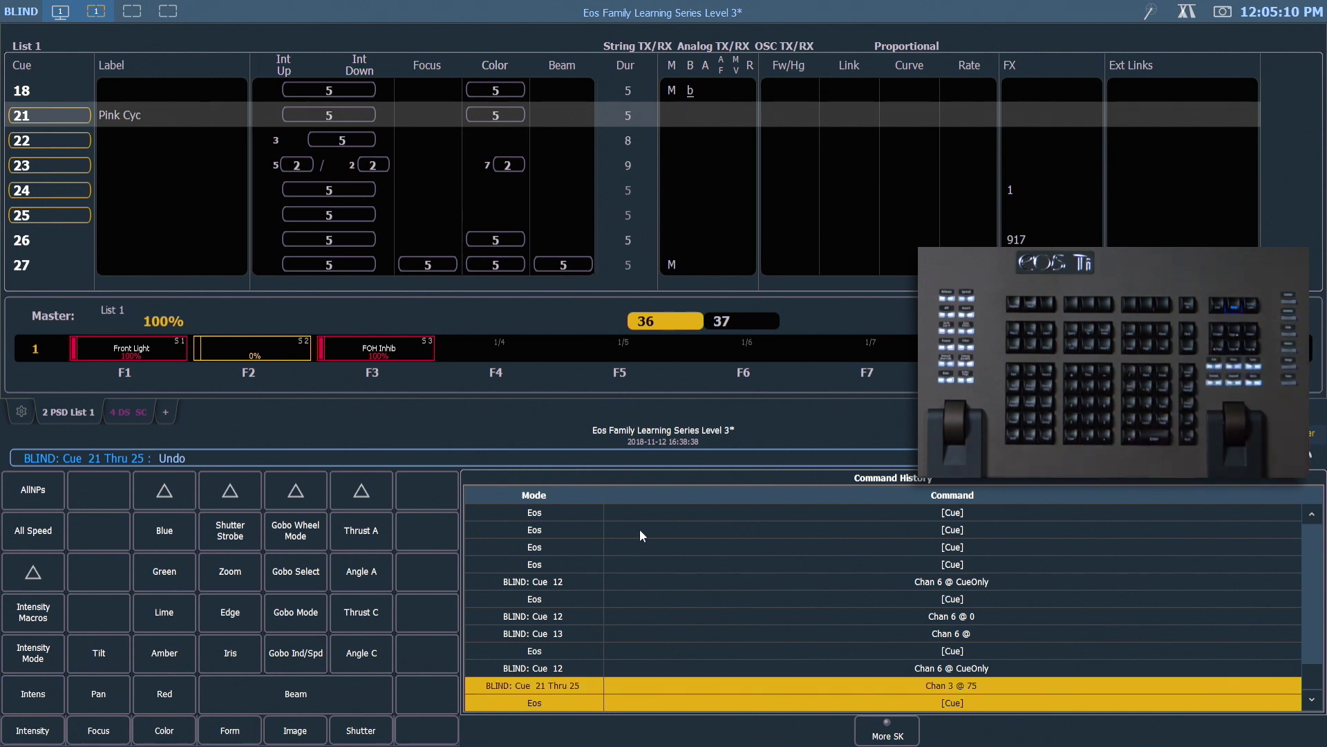
key("Return")
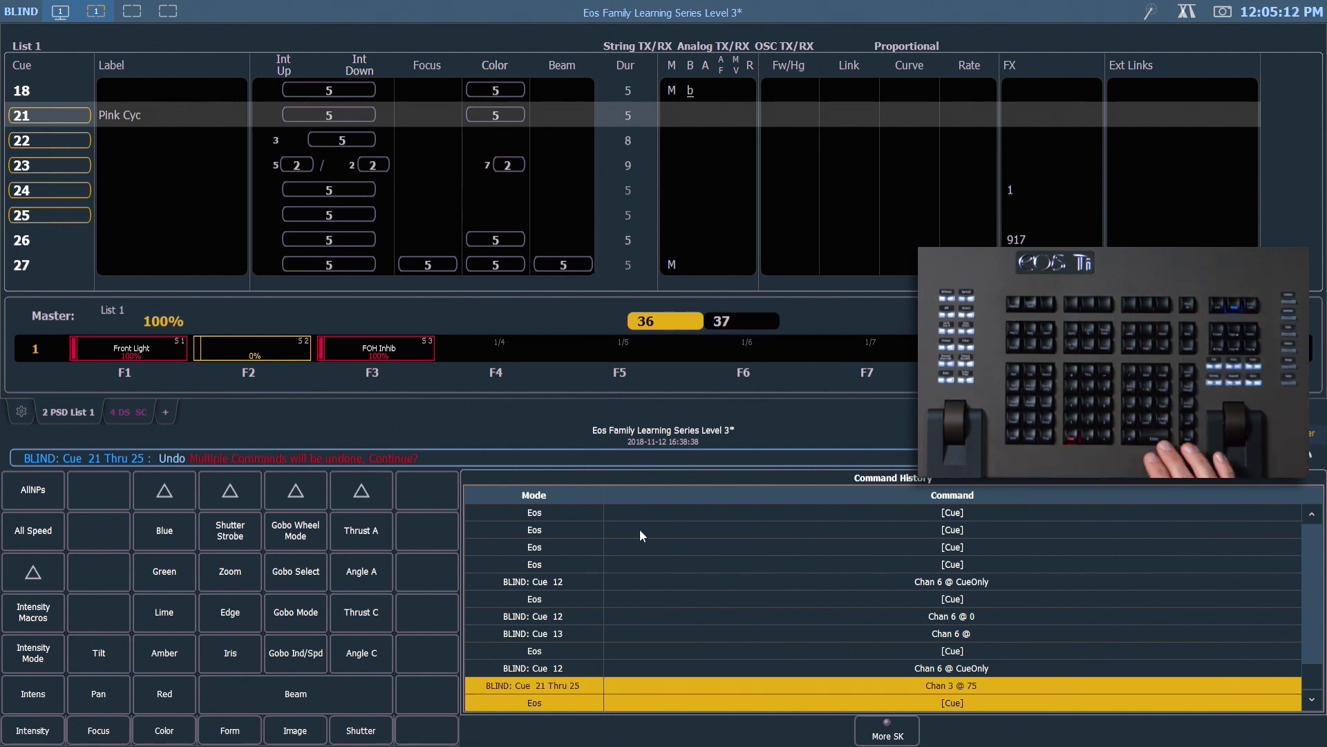
key("Return")
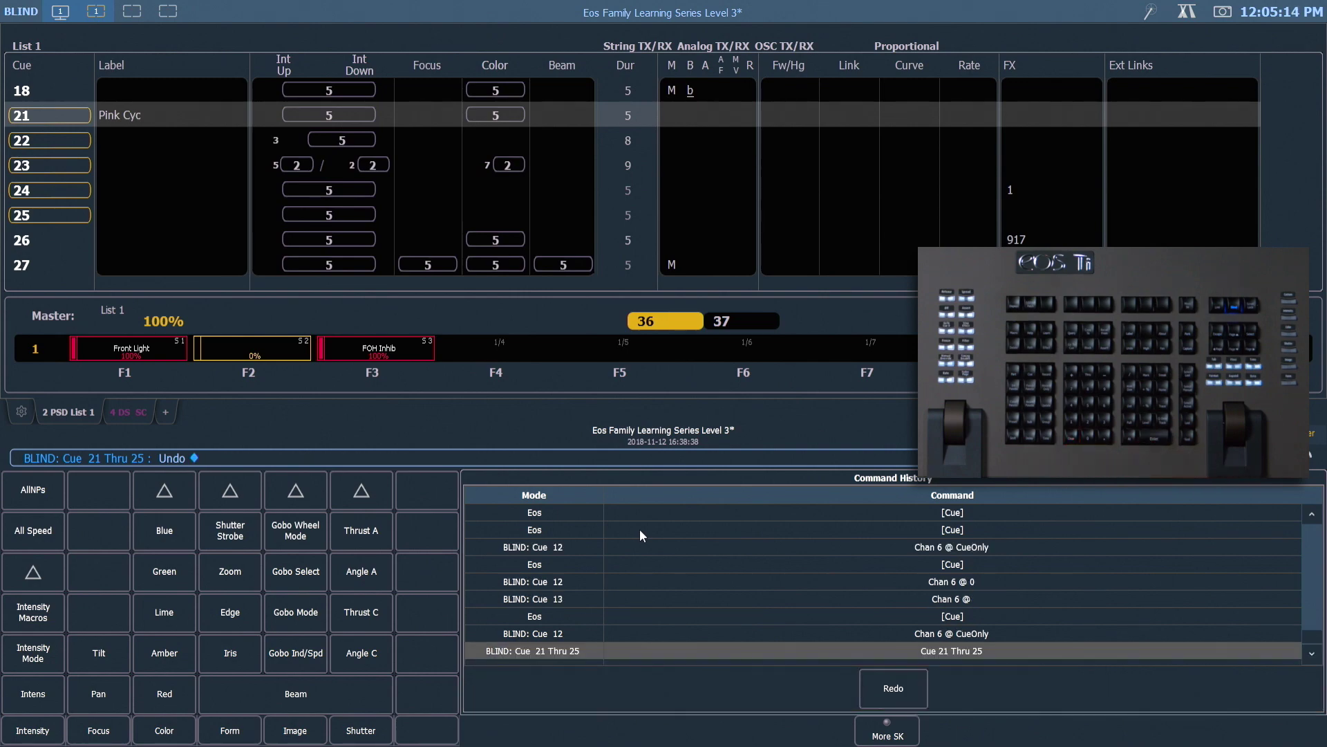
key("ctrl+2")
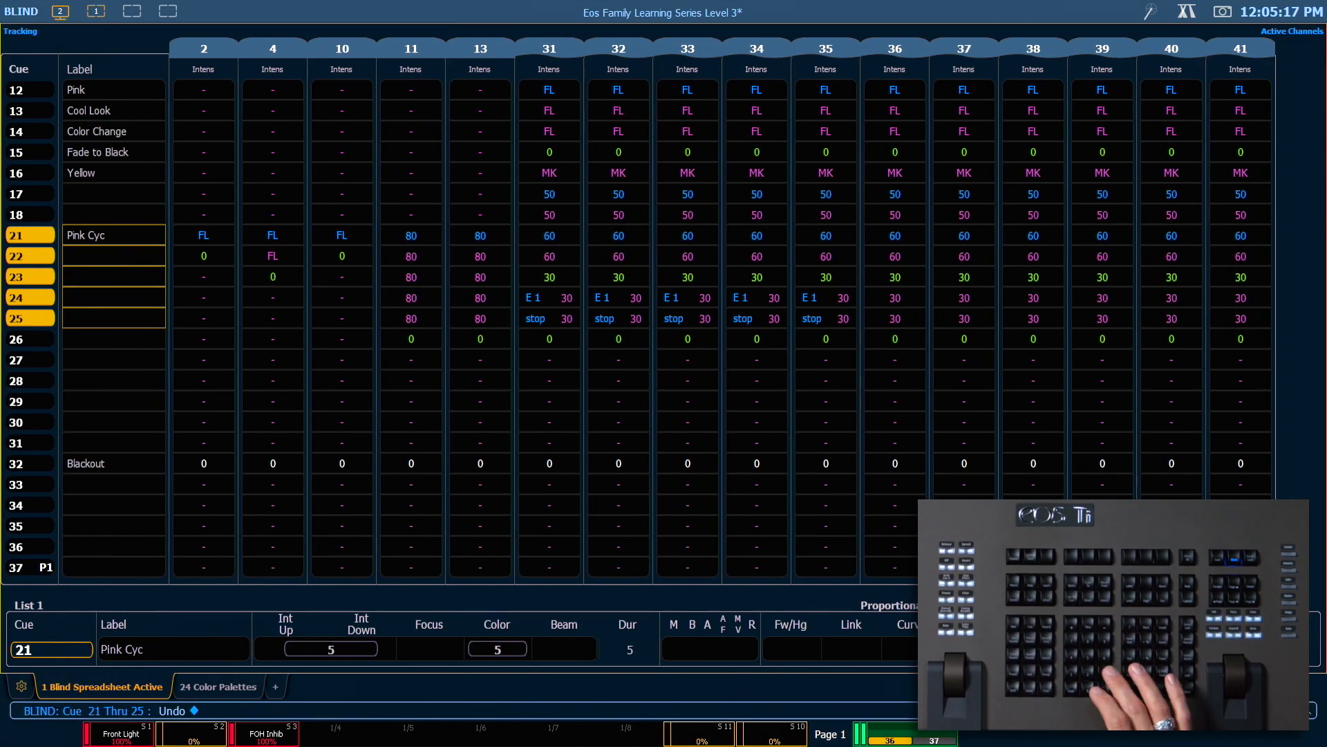
- Apply channel 3 at 75 Cue Only to cues 21–25, so cue 26 returns to 0
type("3@75")
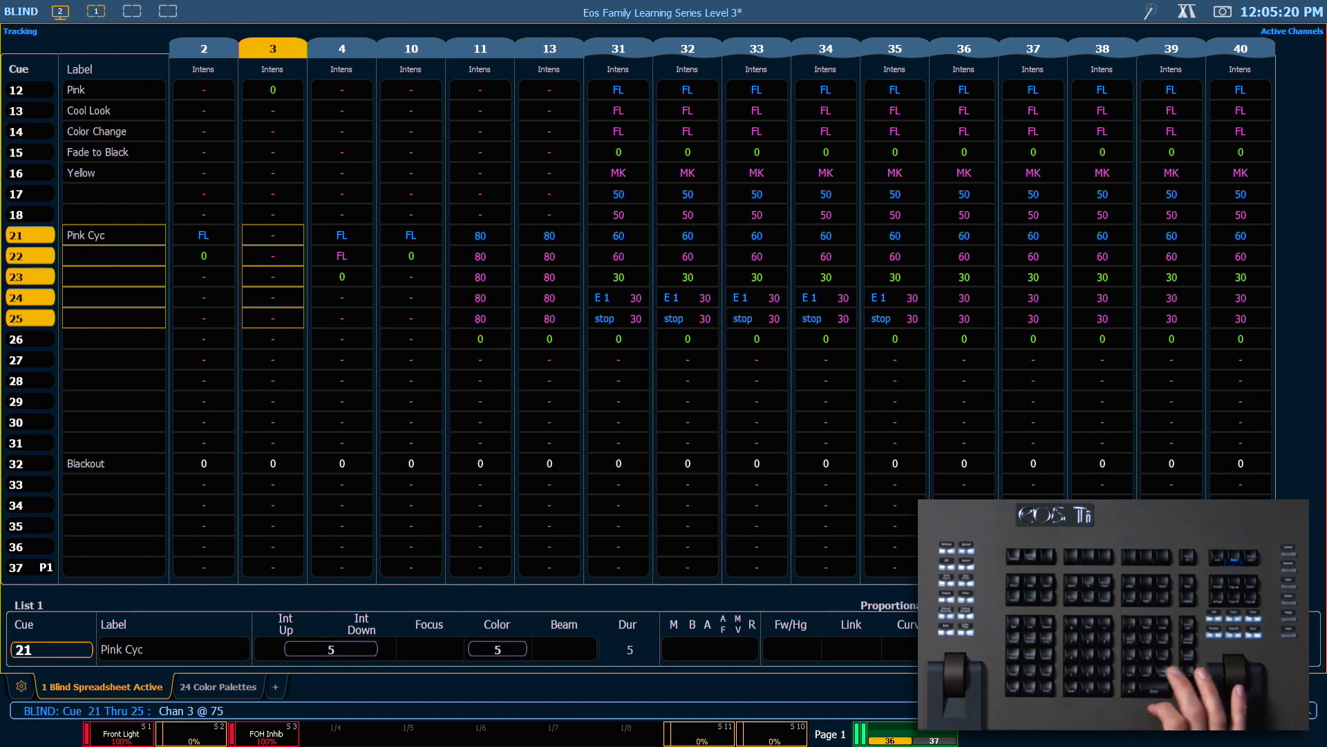
key("alt+q")
key("Return")
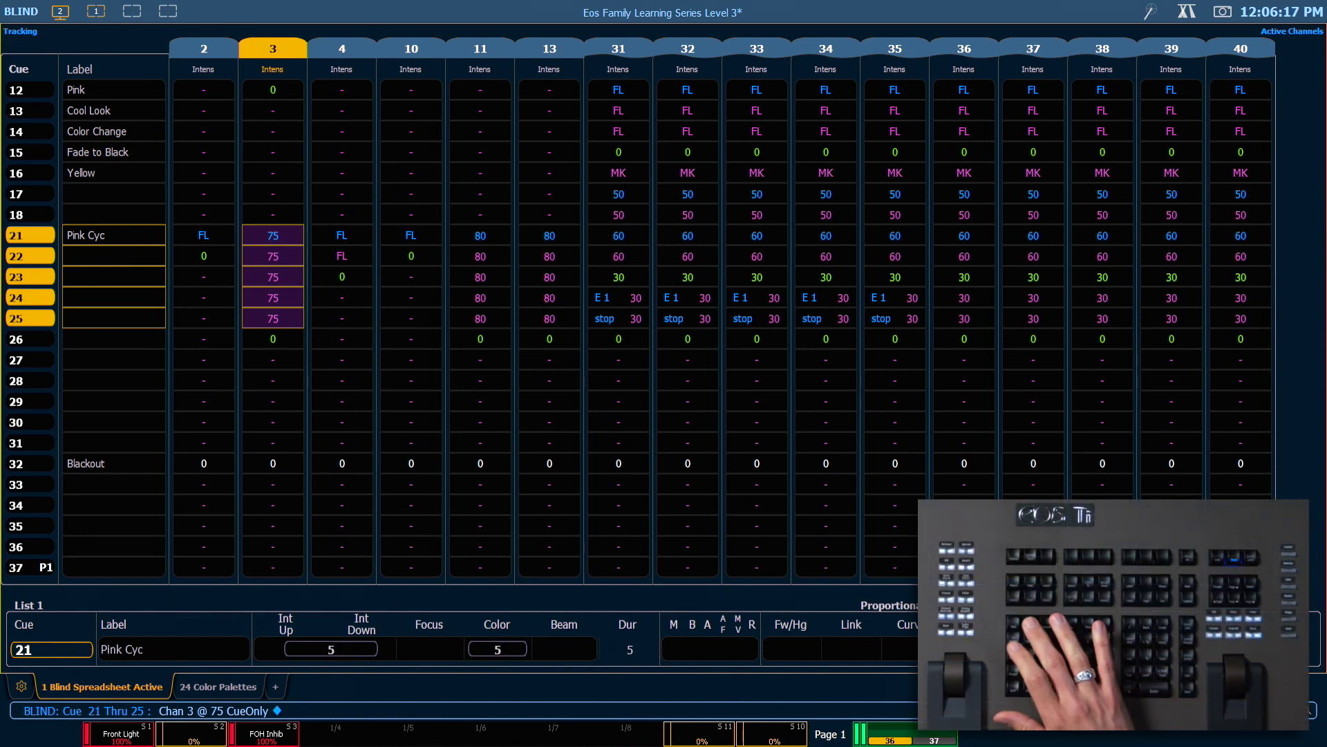
- Select cues 1 thru 15 and channels 1 thru 10 at level 35
key("q")
key("1")
key("t")
key("1")
key("5")
key("Return")
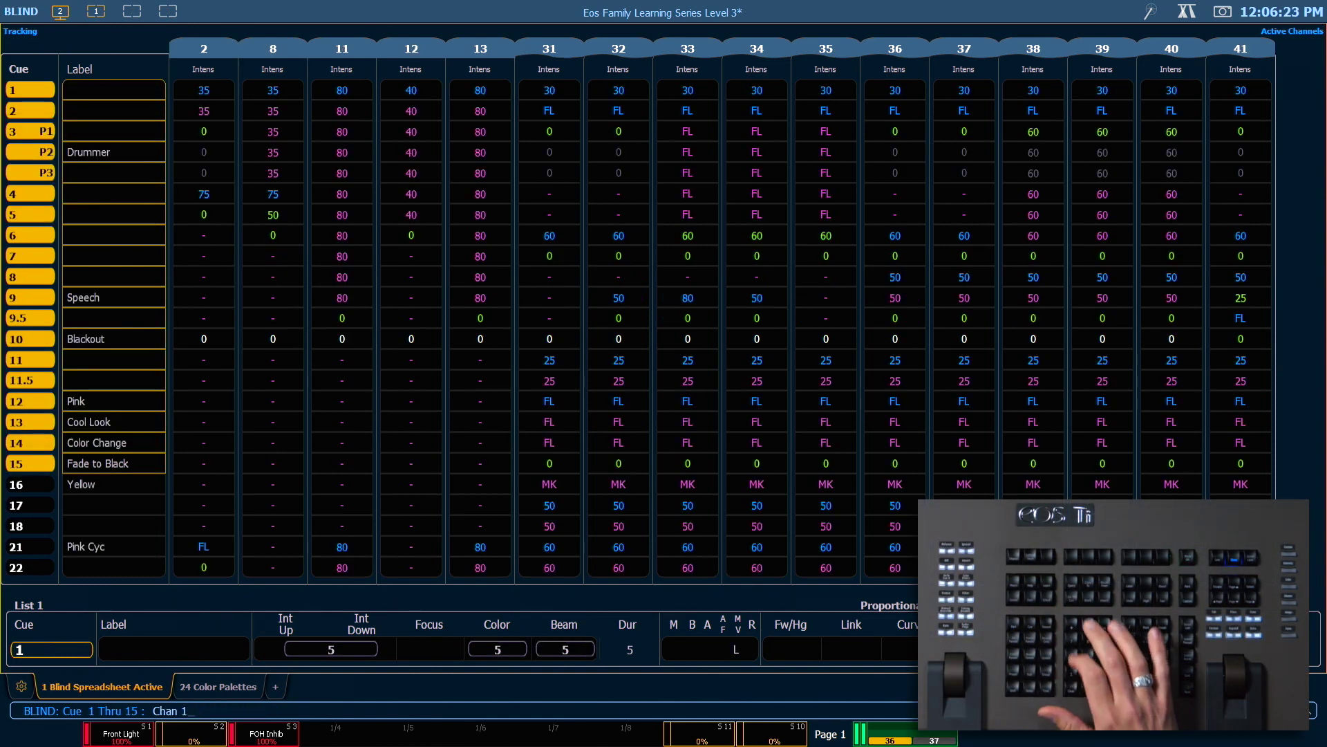
key("1")
key("t")
key("1")
key("0")
key("a")
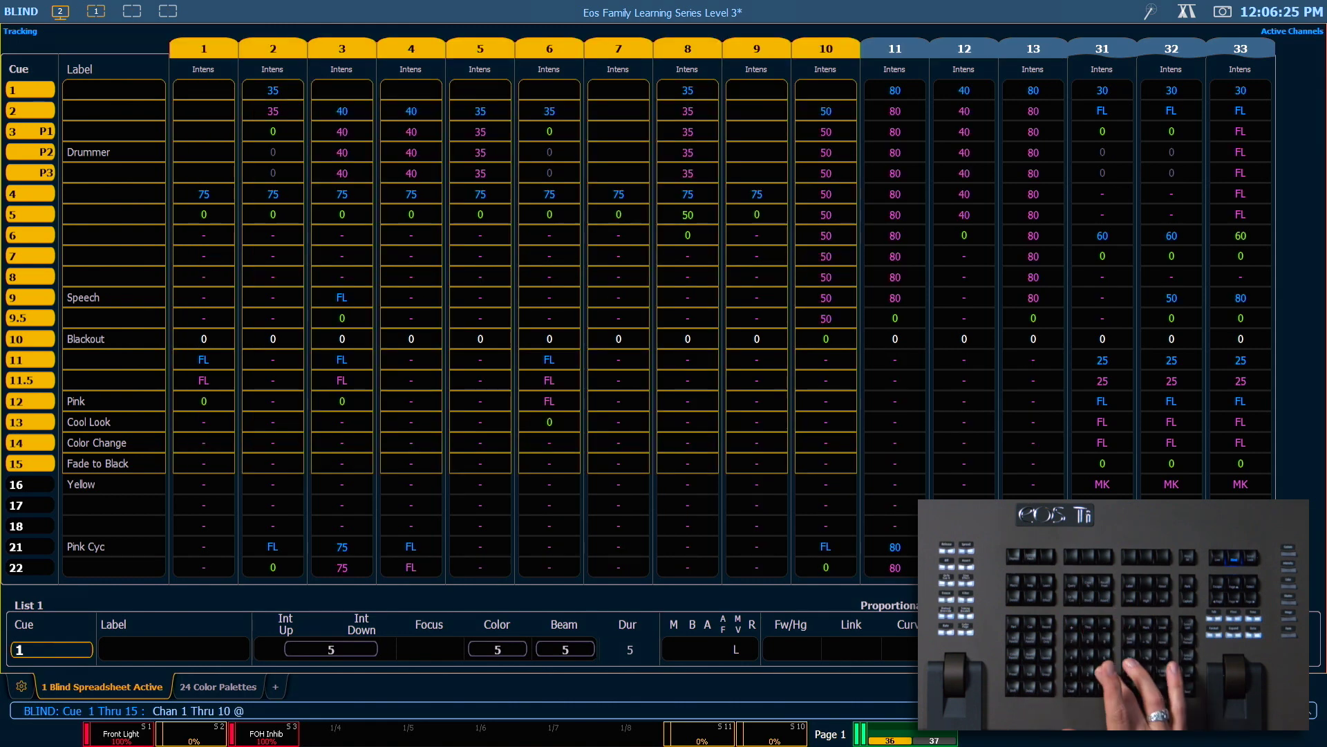
key("3")
key("5")
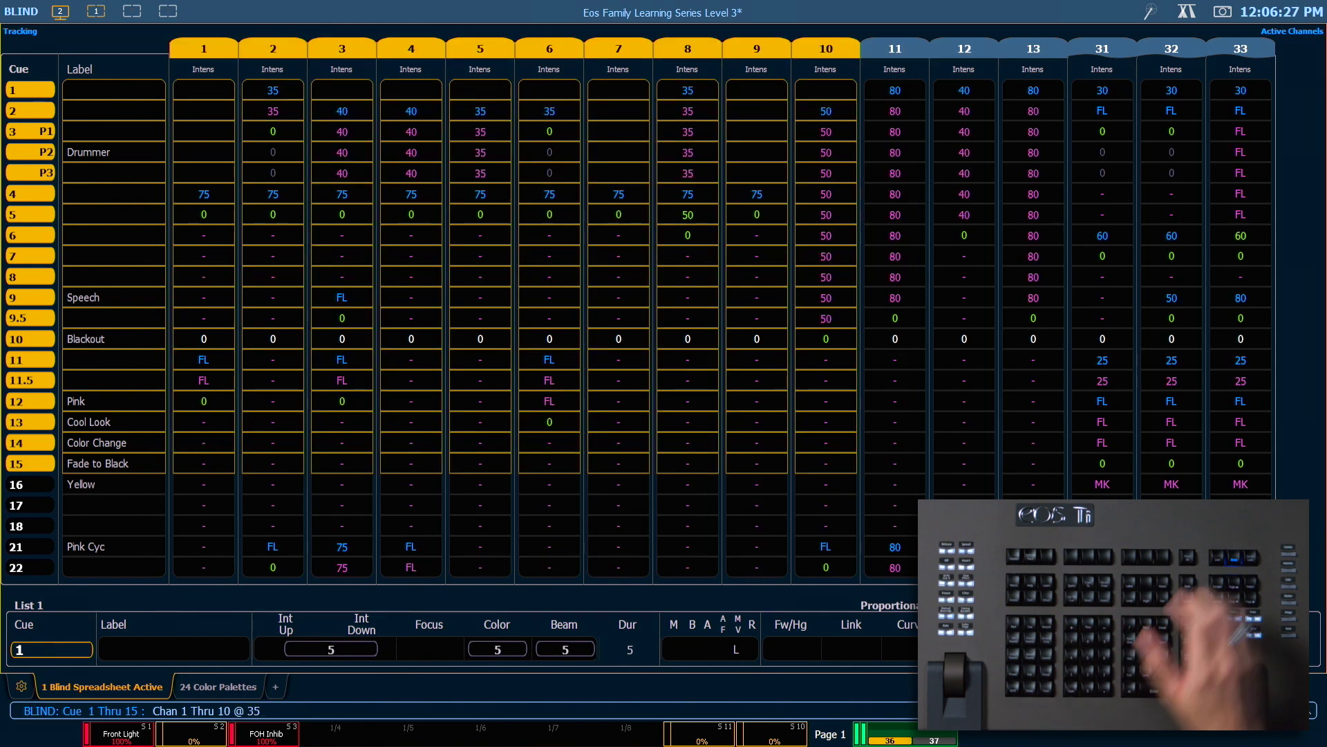
- Replace those 35 levels with 50 and confirm the replacement
key("alt+r")
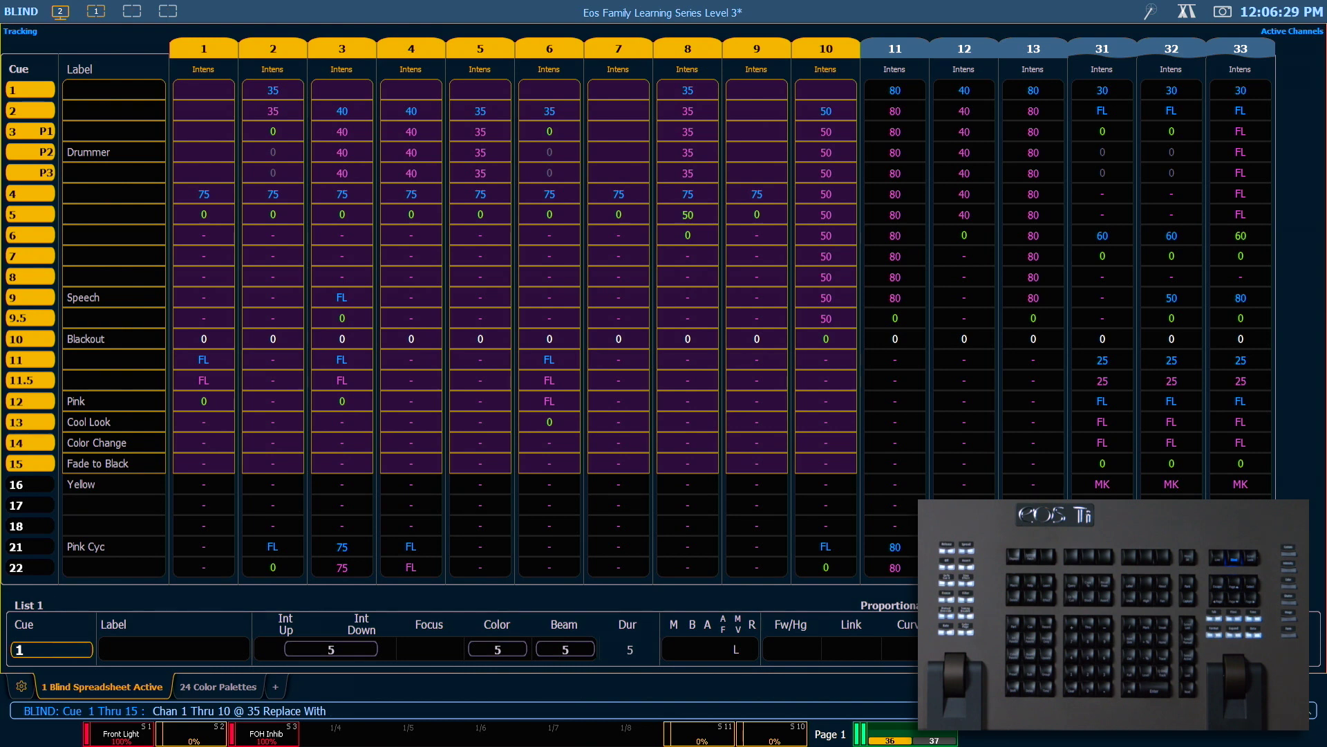
key("5")
key("0")
key("Return")
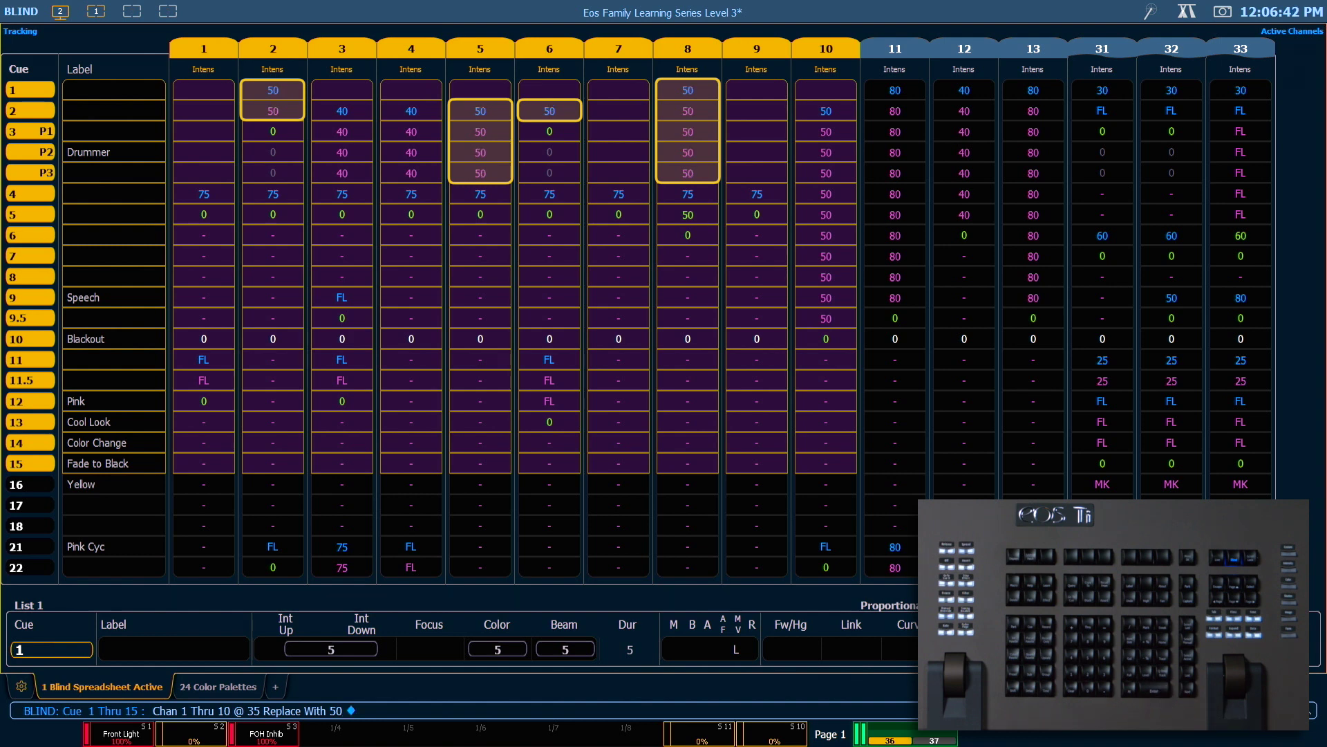
key("Return")
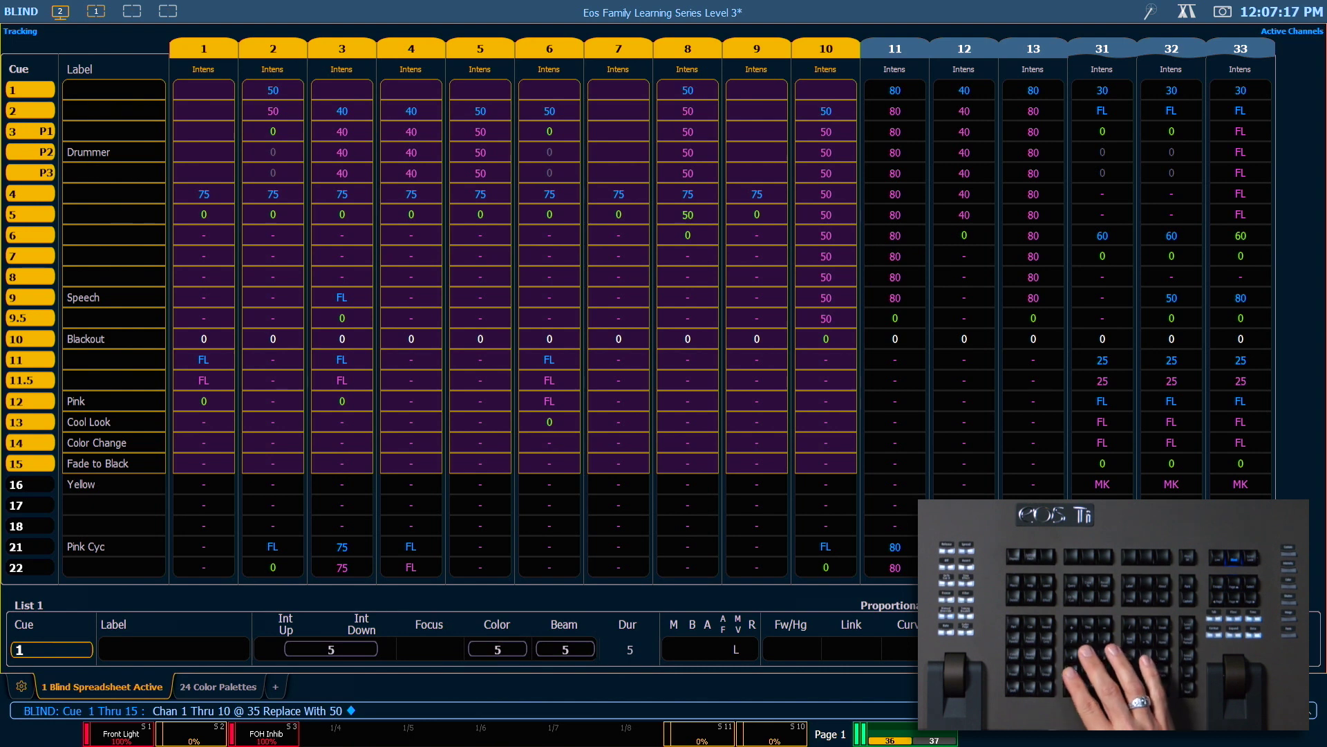
- Select channels 51 through 82
key("5")
key("1")
key("t")
key("8")
key("2")
key("Return")
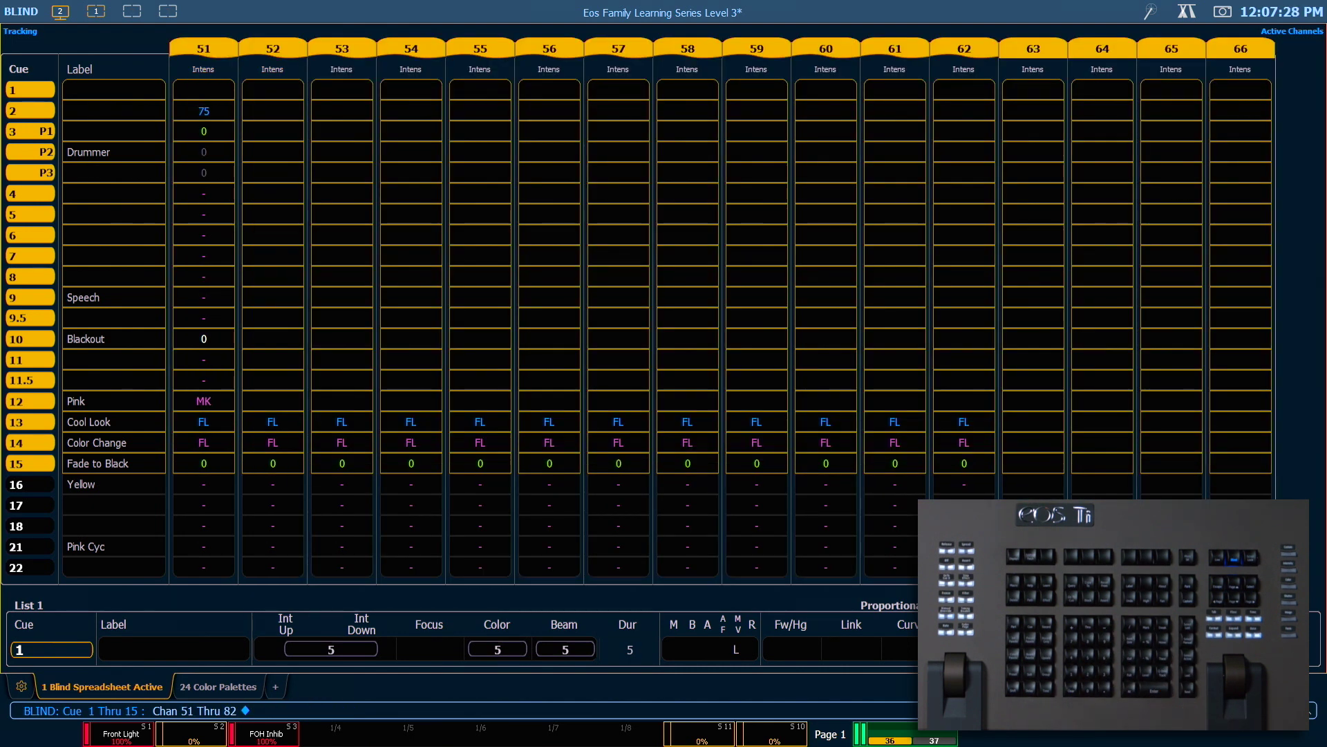
- Move cue 13 'Cool Look' to cue 0.5, confirm, and jump the spreadsheet to channel 51
key("q")
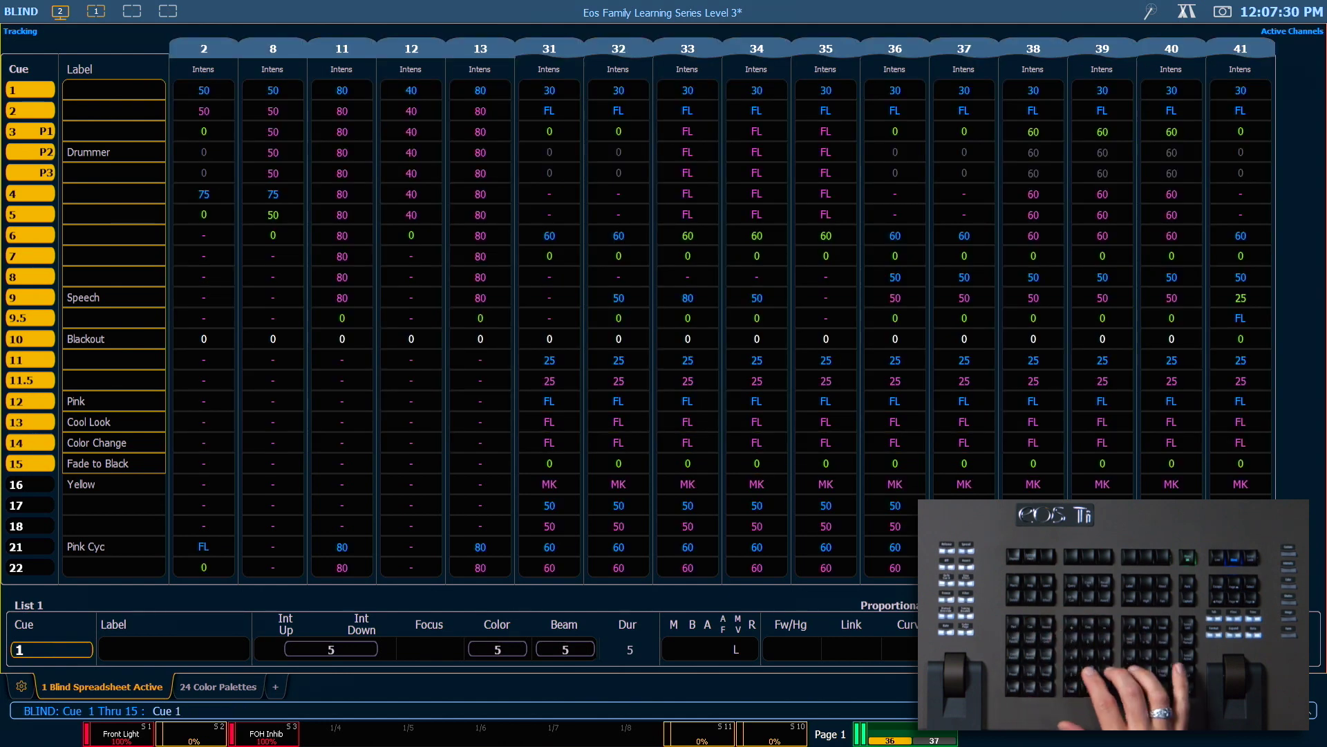
key("1")
key("3")
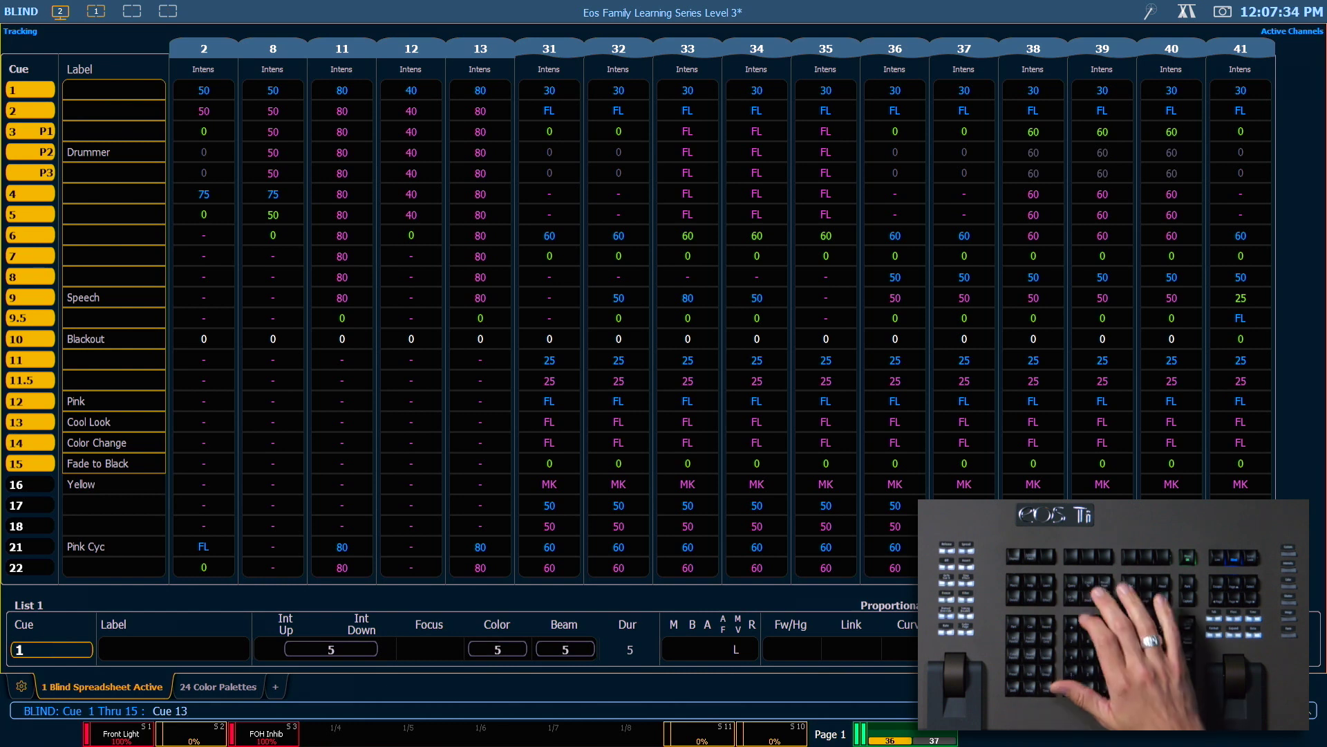
key("alt+m")
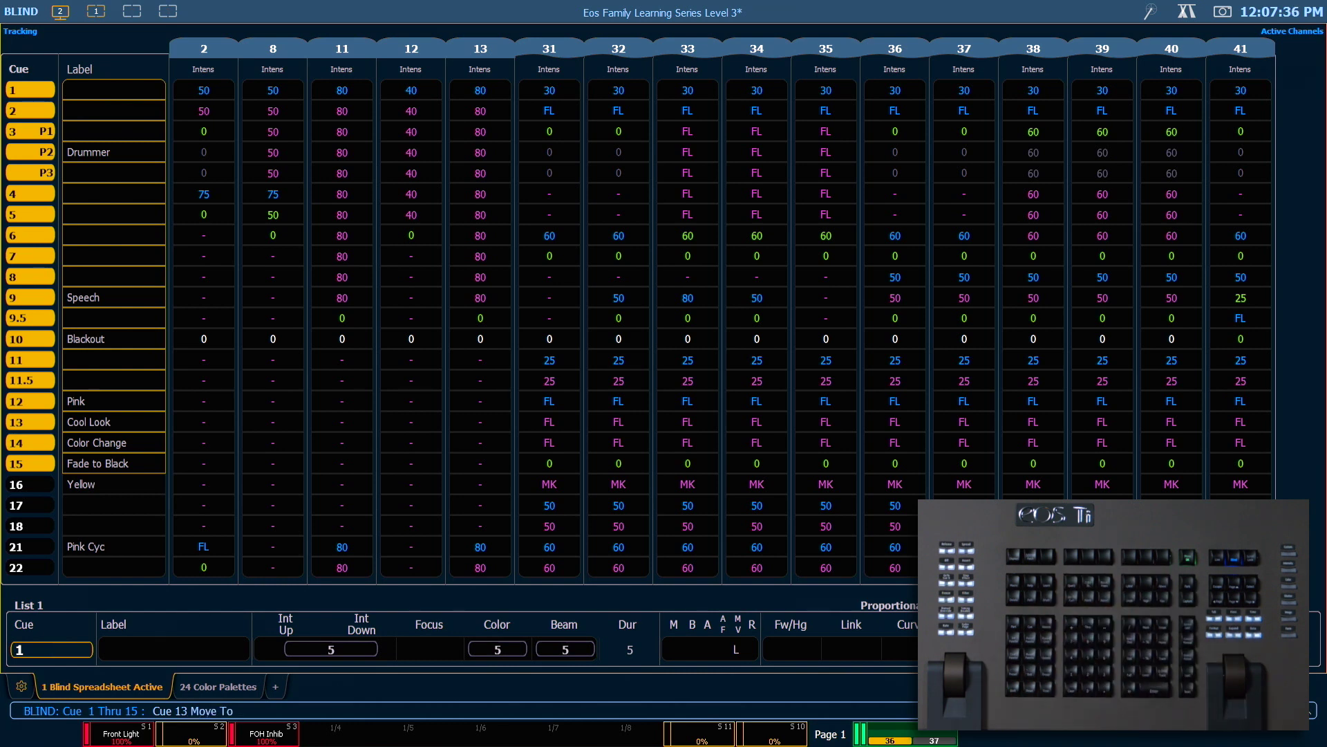
key("q")
key("0")
key("period")
key("5")
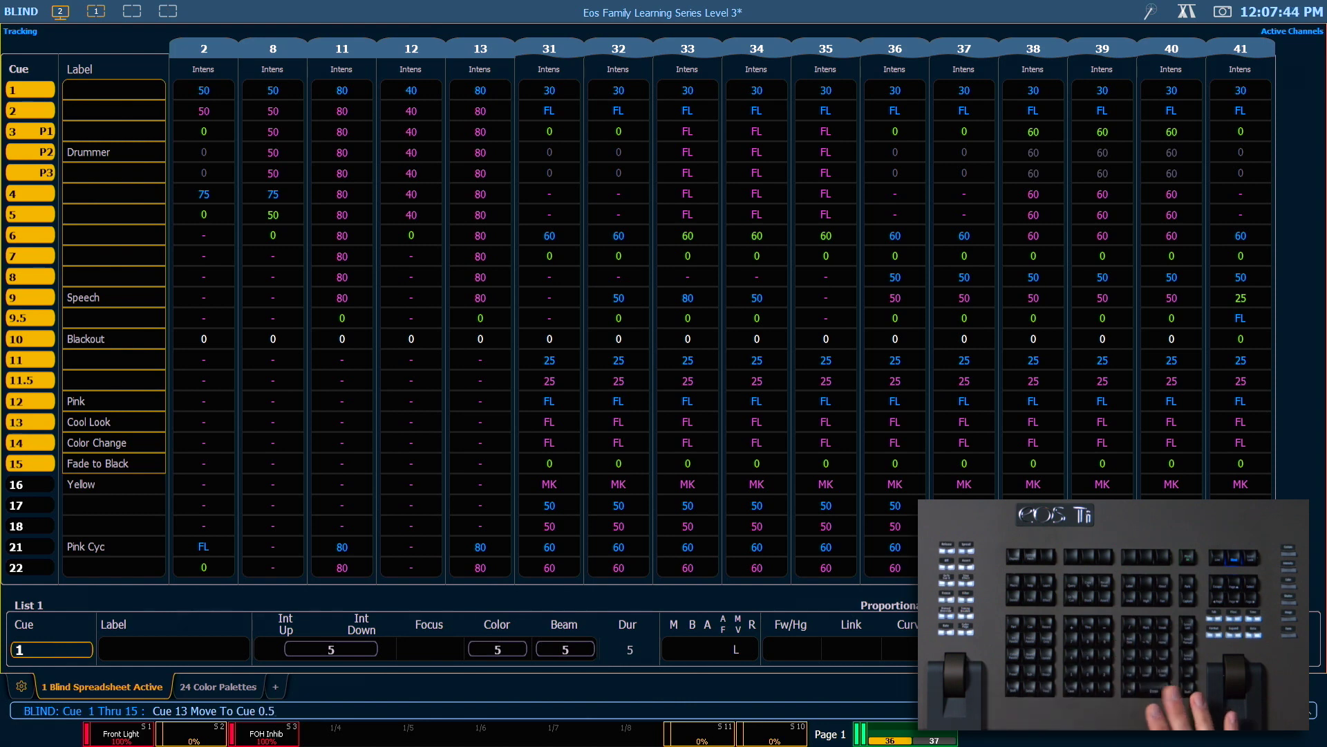
key("Return")
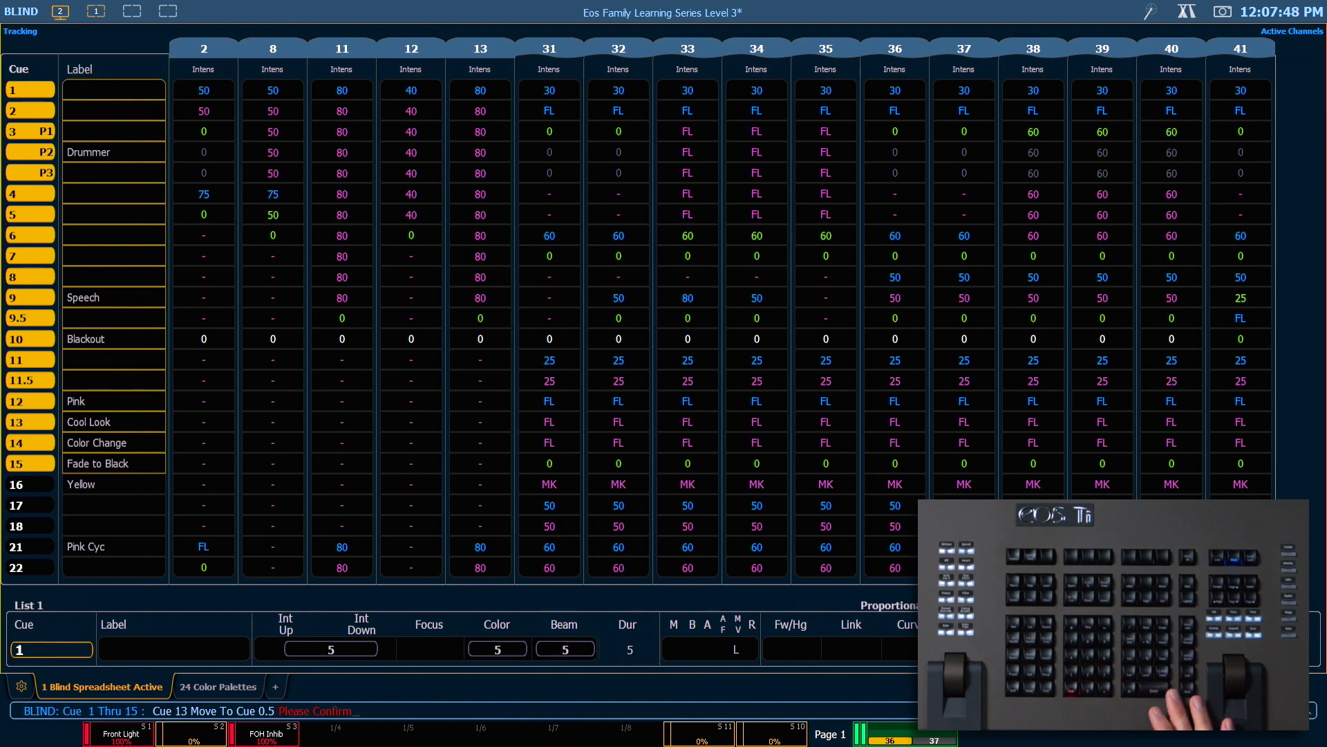
key("Return")
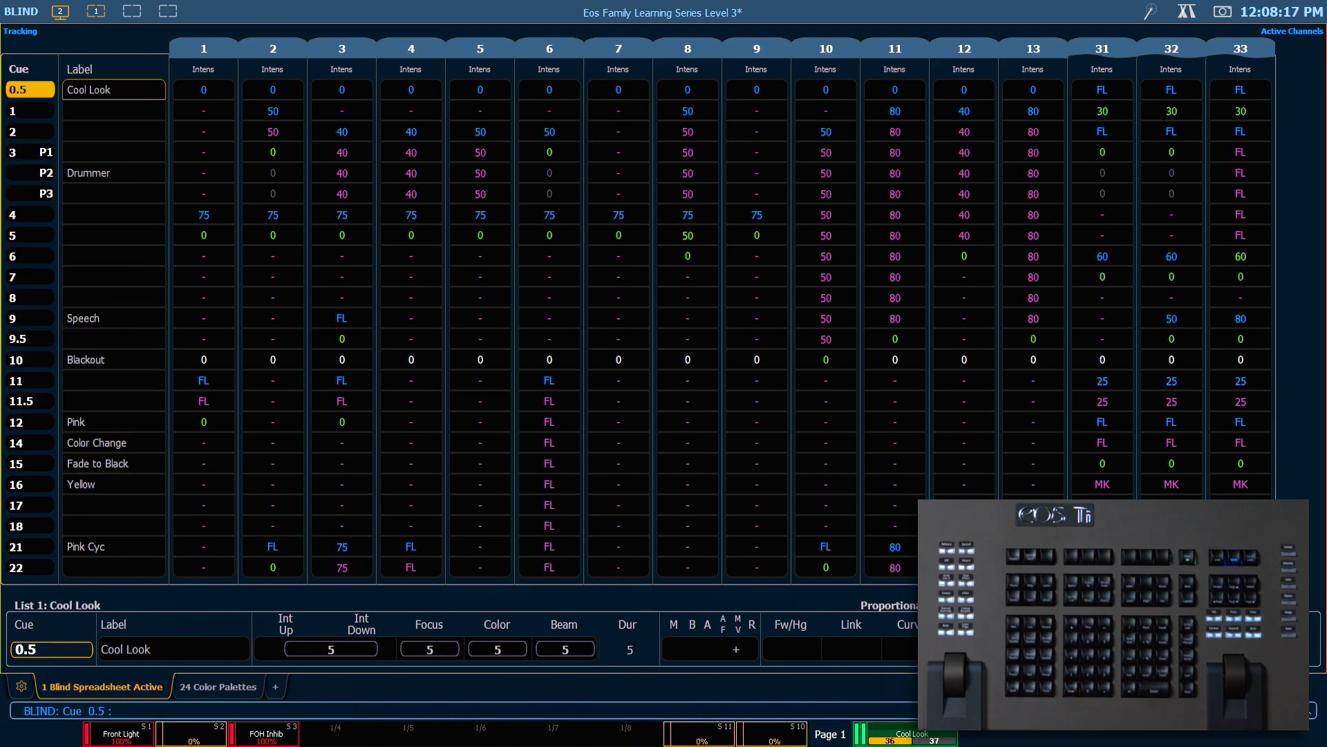
type("51")
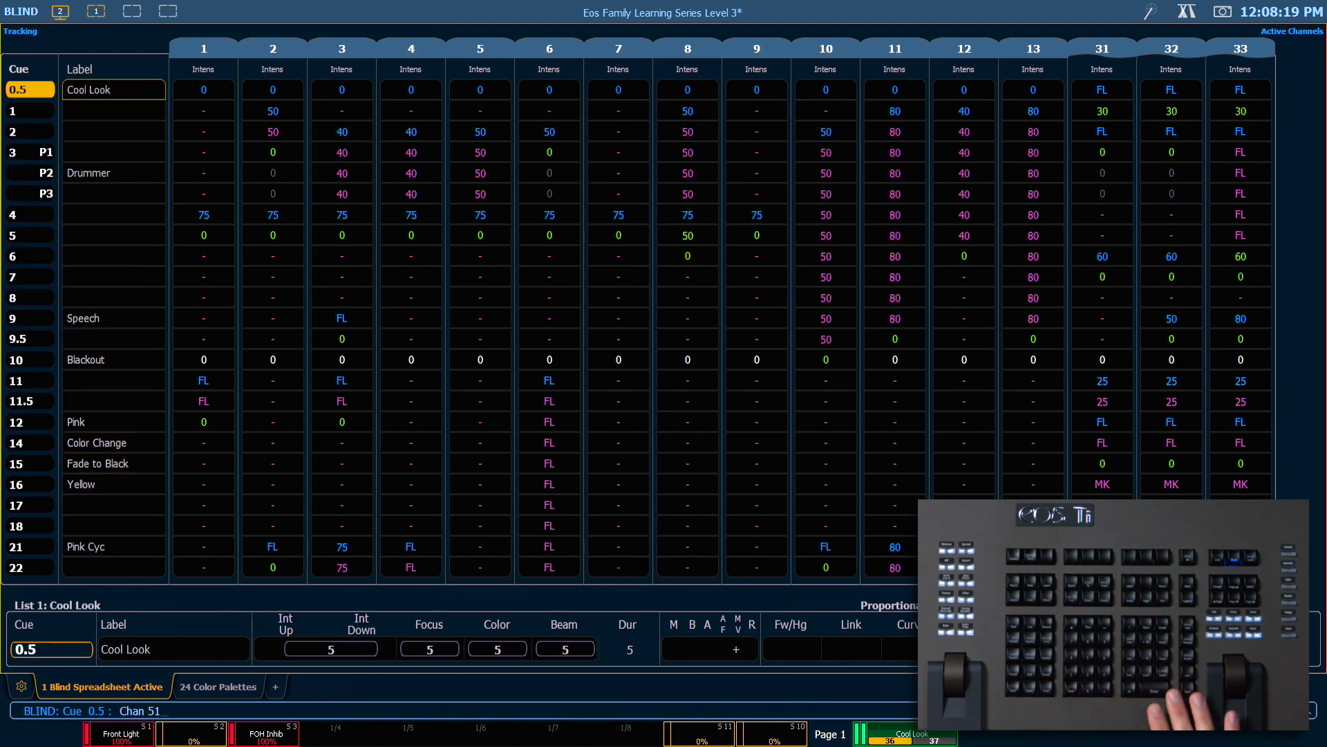
key("Return")
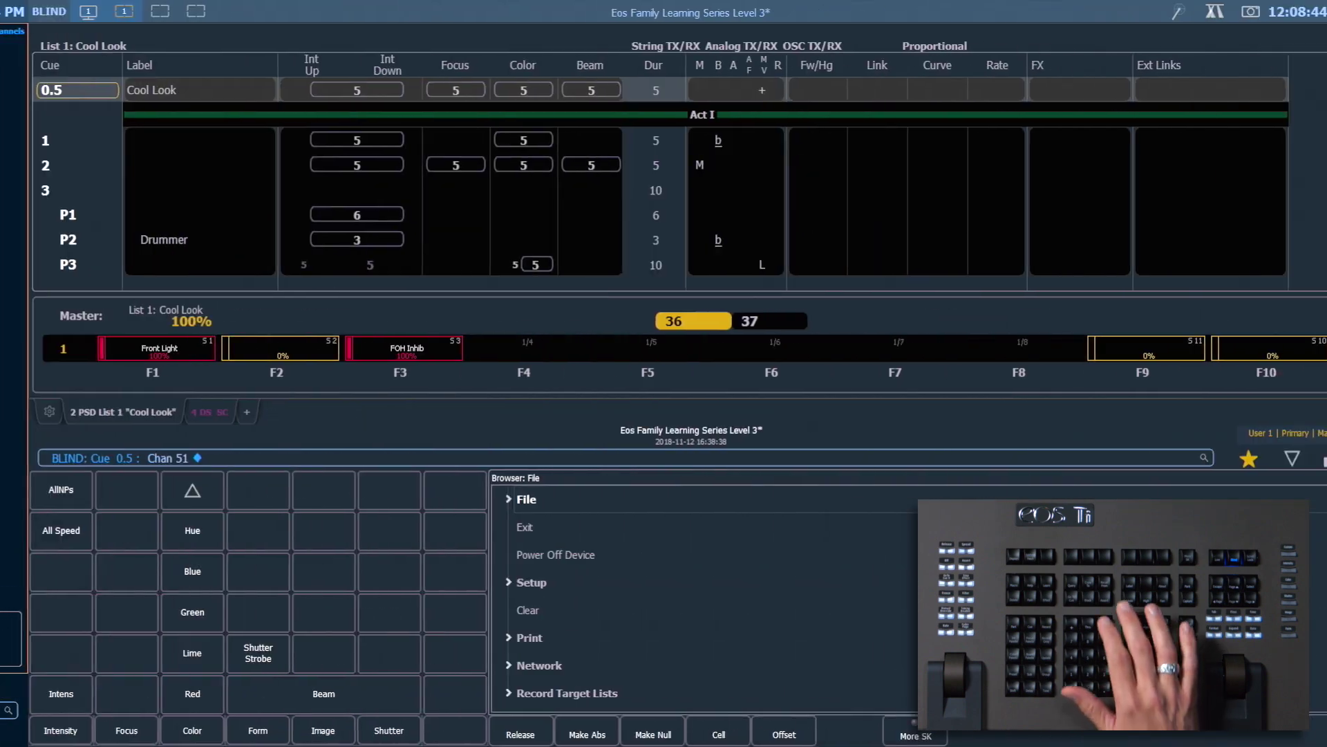
- Undo back through the Cue 0.5 move, restoring cue 13, and return to workspace 2
key("ctrl+z")
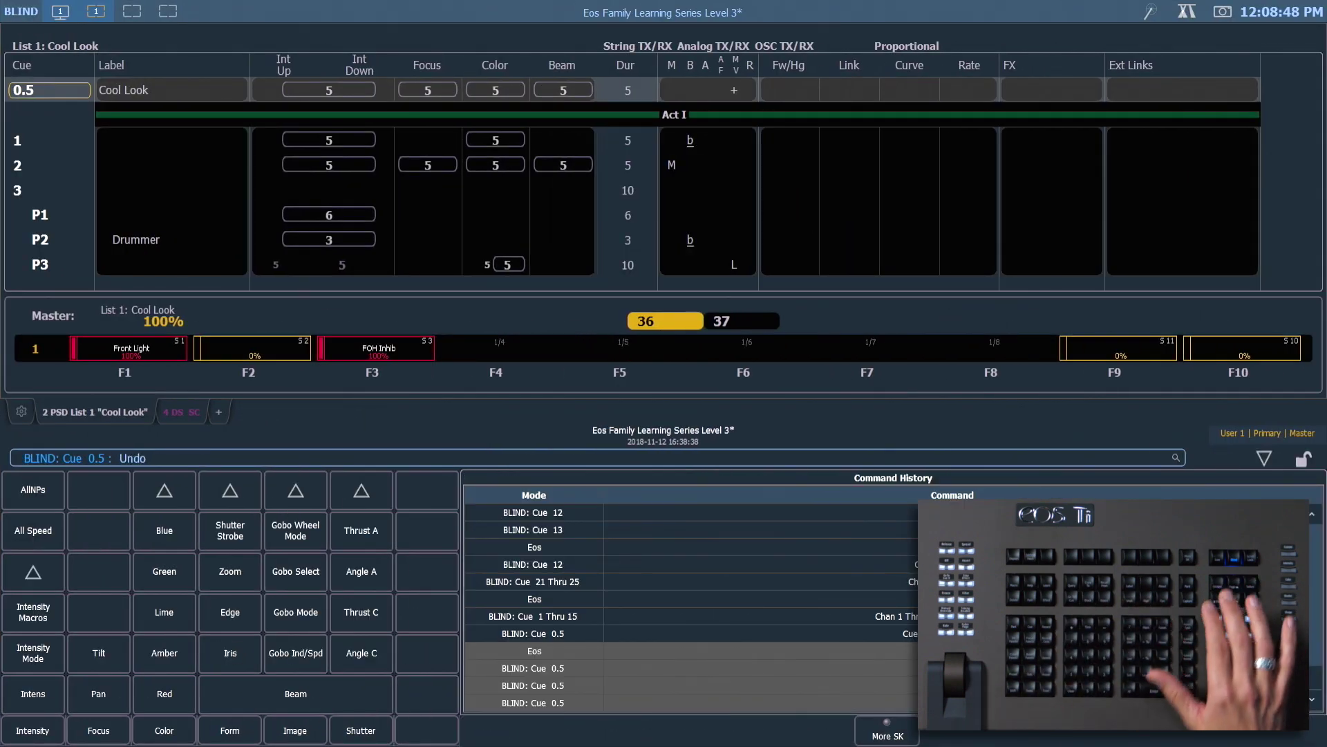
key("ctrl+z")
key("Return")
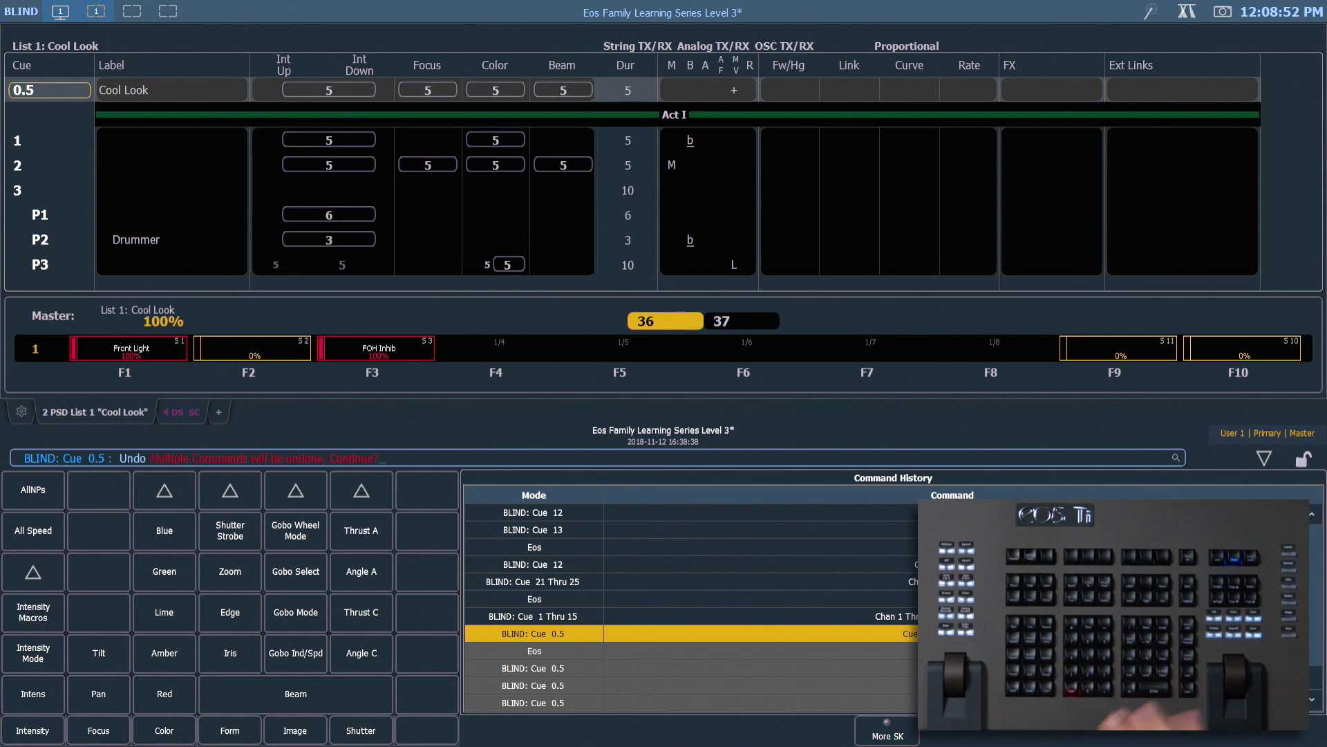
key("Return")
key("ctrl+2")
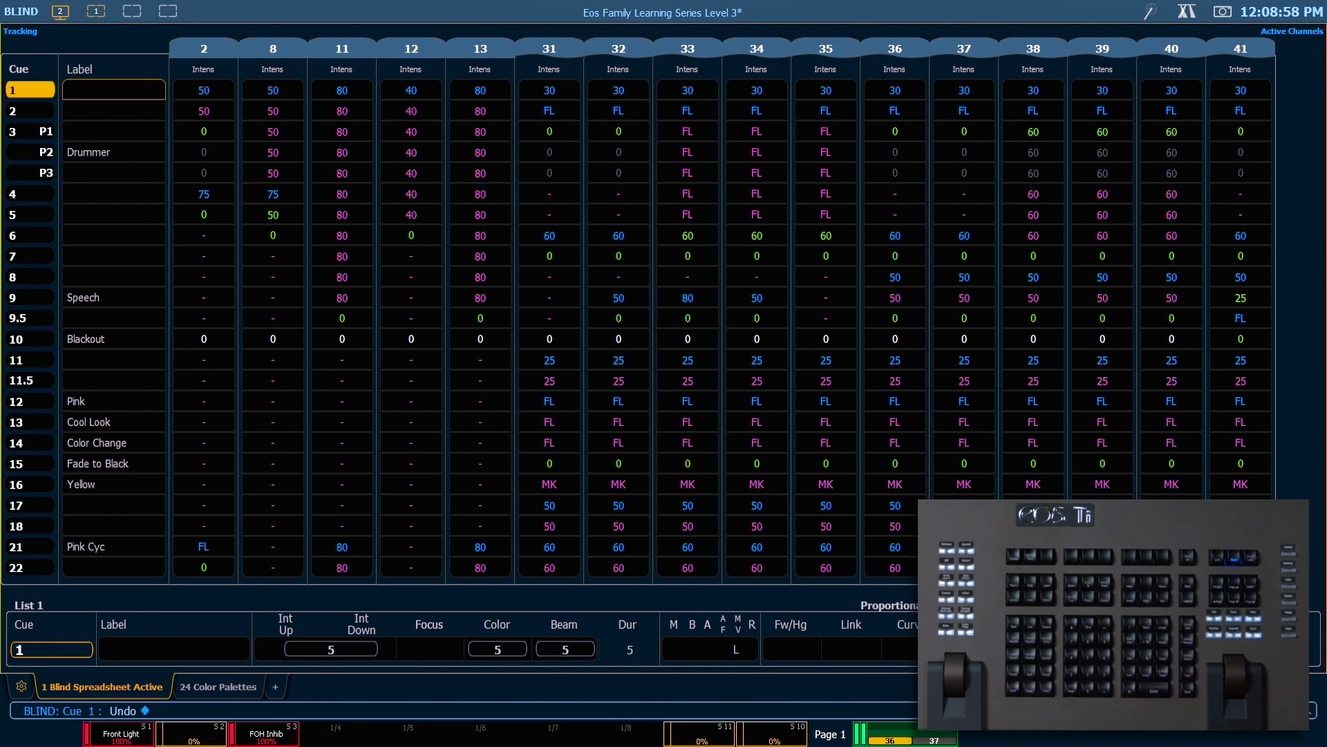
- Move cue 13 to cue 0.5 Cue Only, confirm, and jump the spreadsheet to channel 51
type("Cue 13")
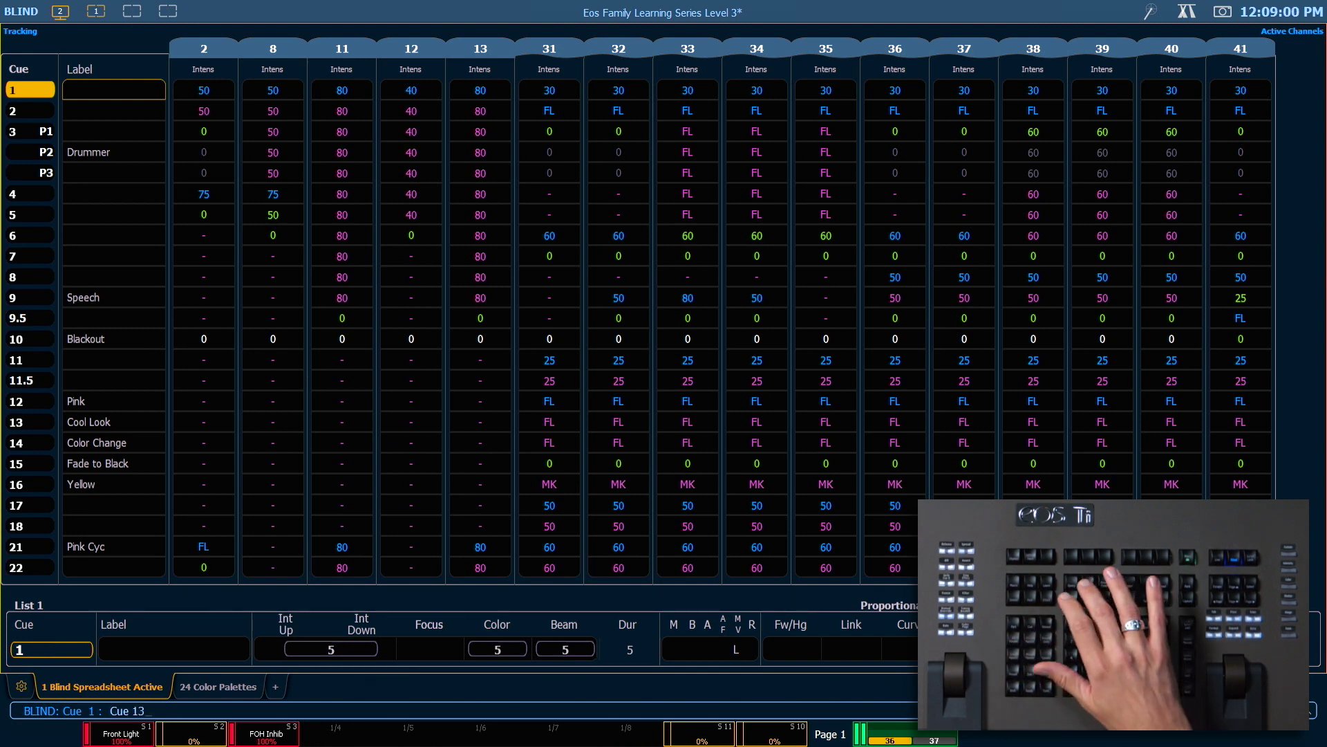
type("qq")
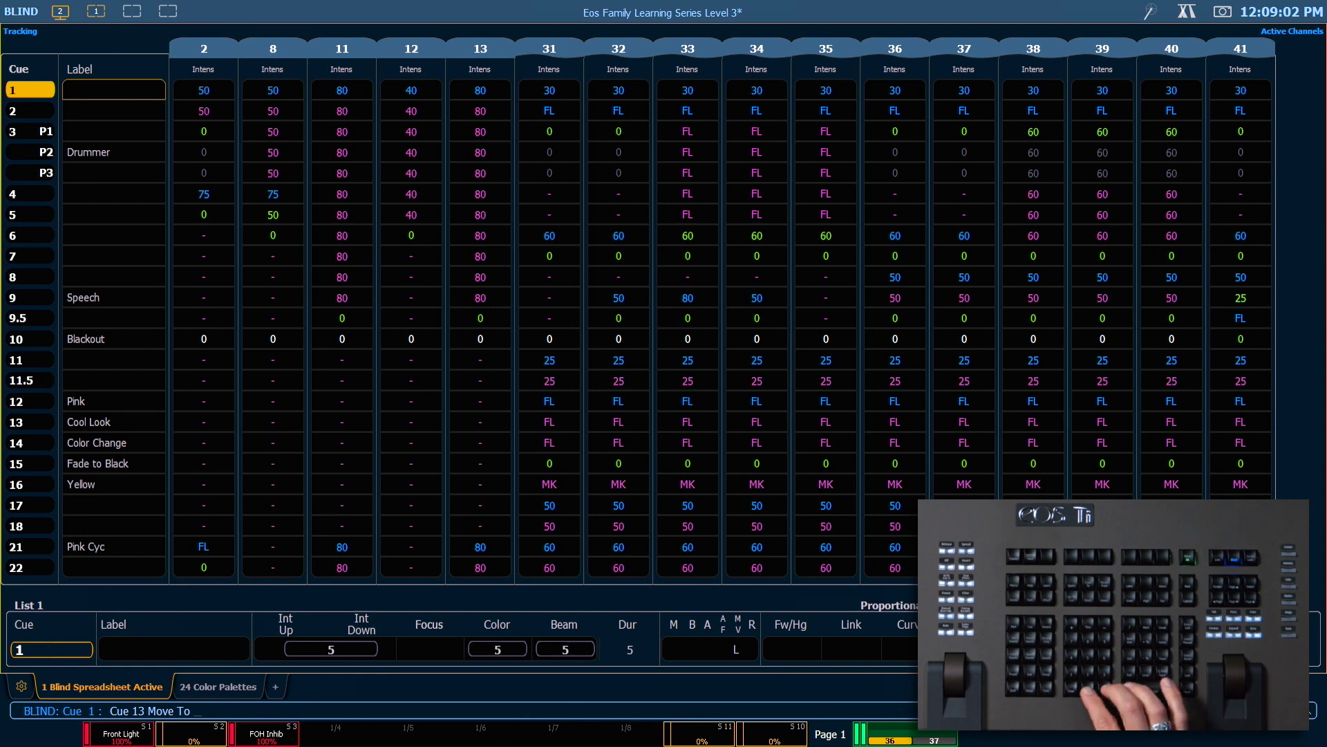
type("Cue 0.5 CueOnly")
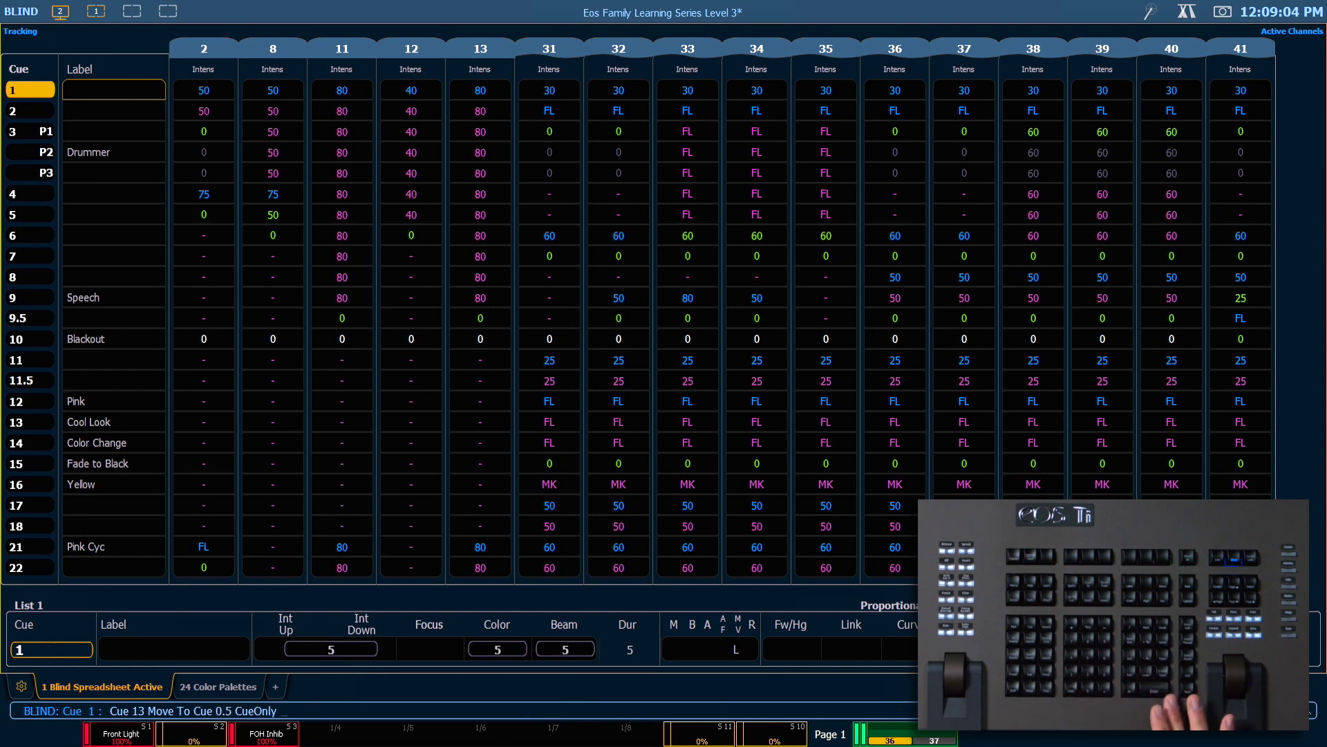
key("Return")
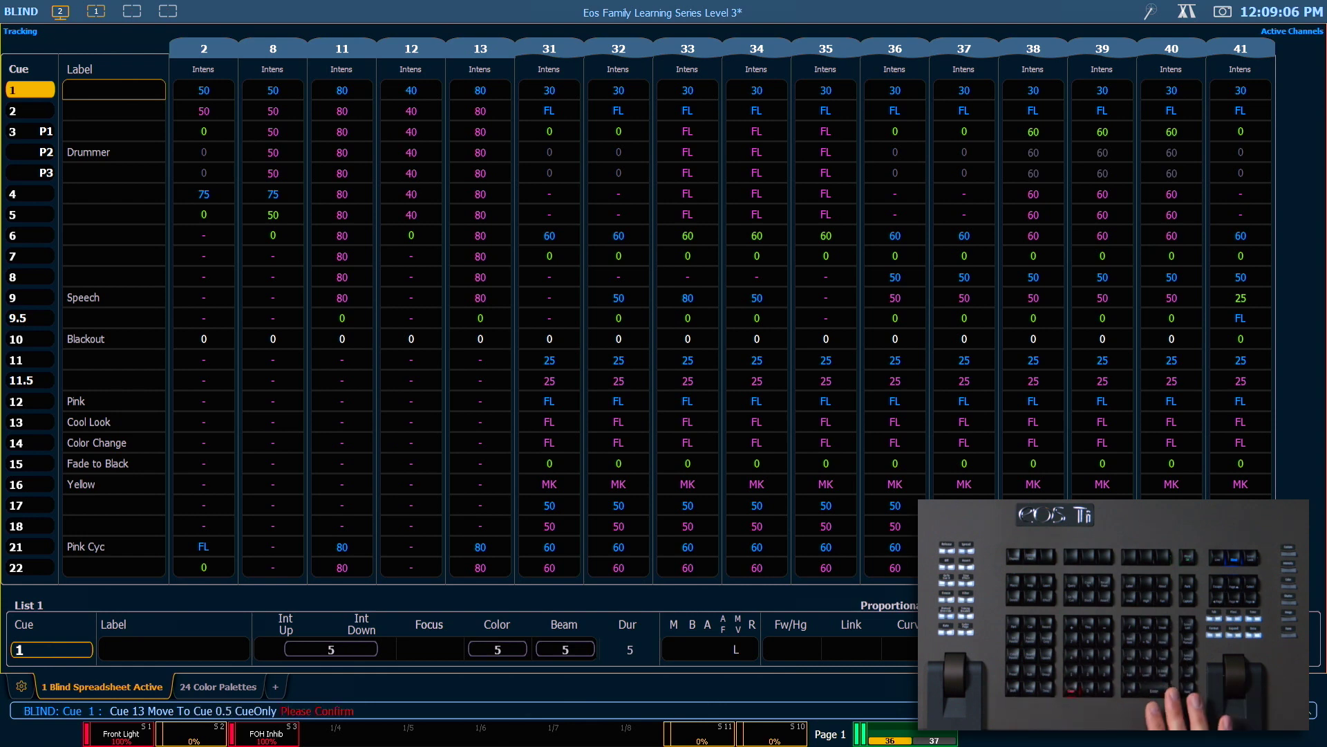
key("Return")
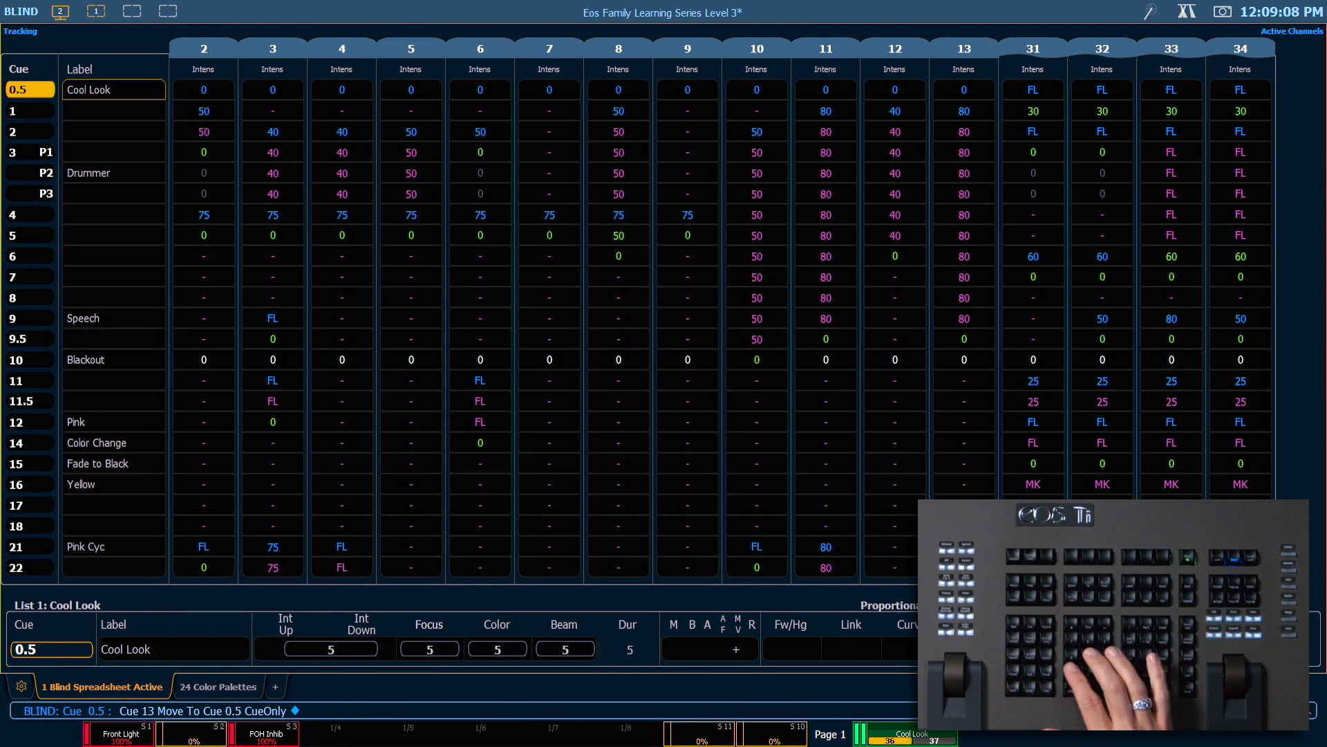
type("Chan 51")
key("Return")
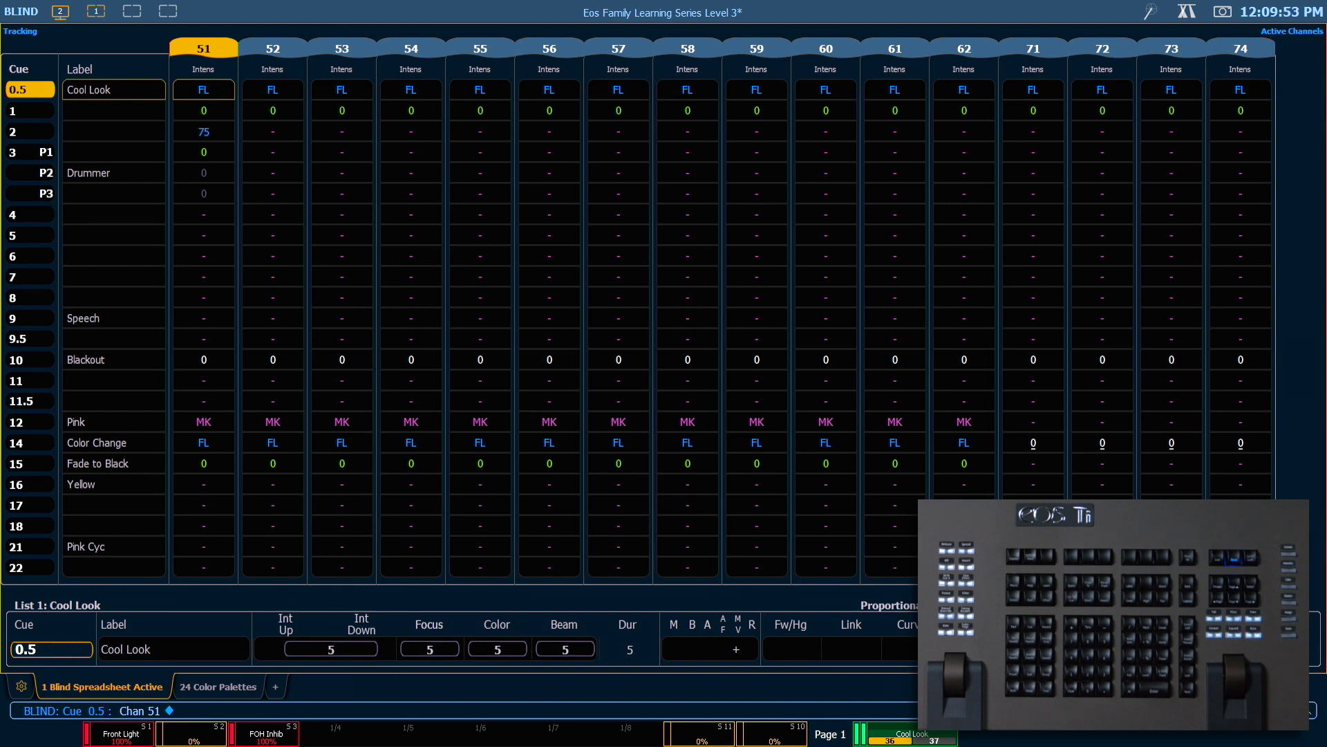
- Undo back through the cue-only Cue 0.5 move and return to the blind spreadsheet workspace
key("ctrl+z")
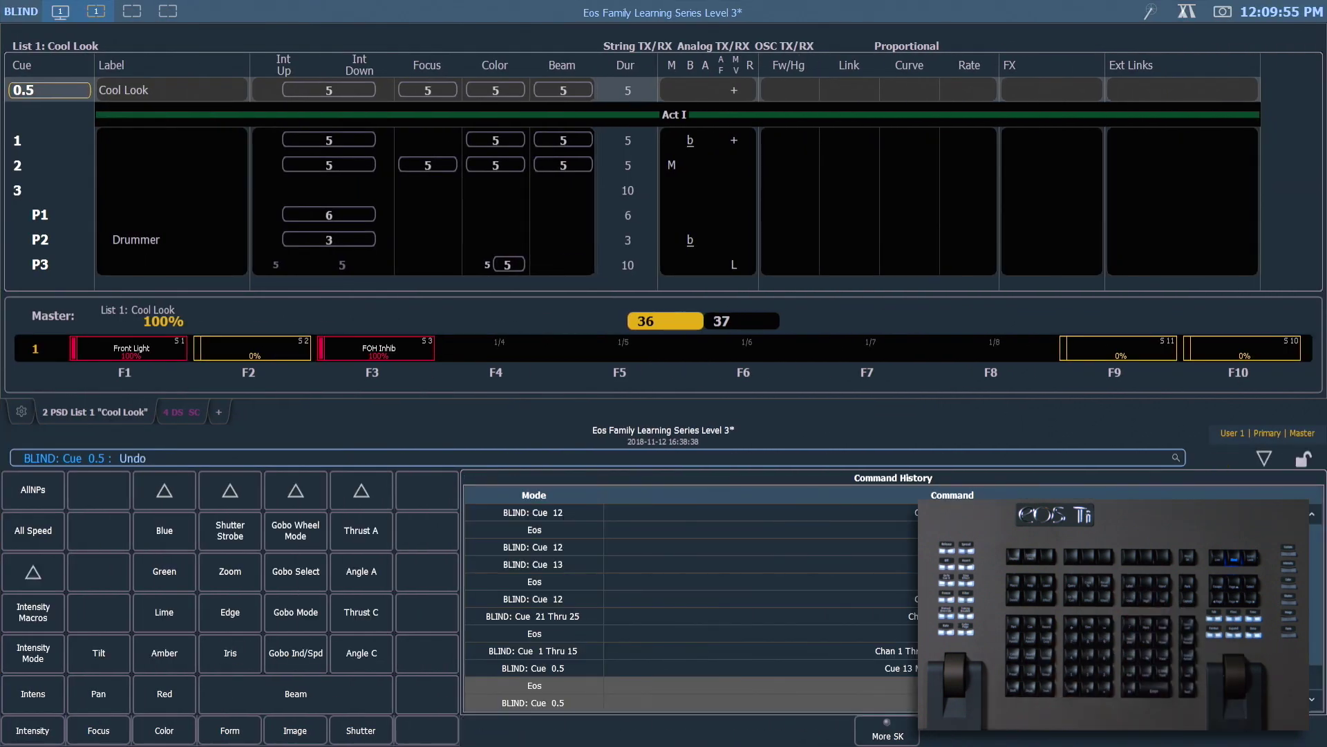
key("ctrl+z")
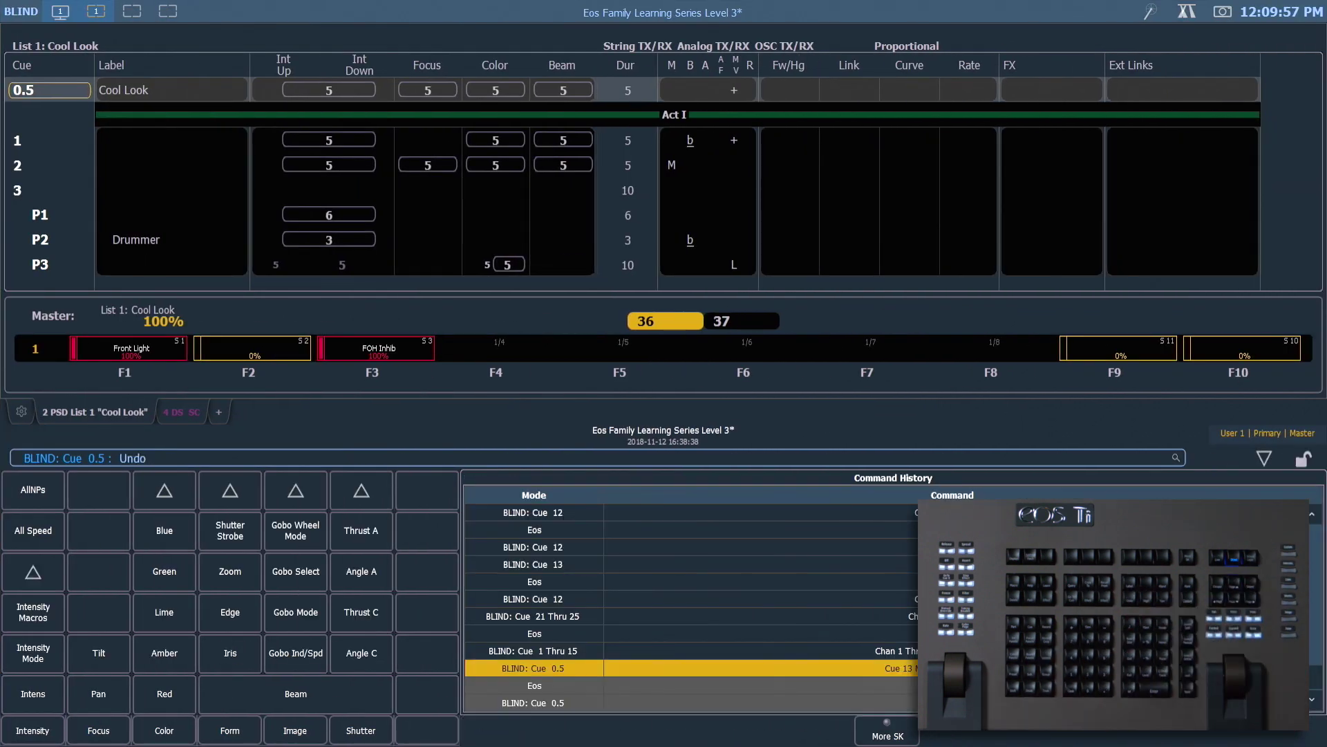
key("Return")
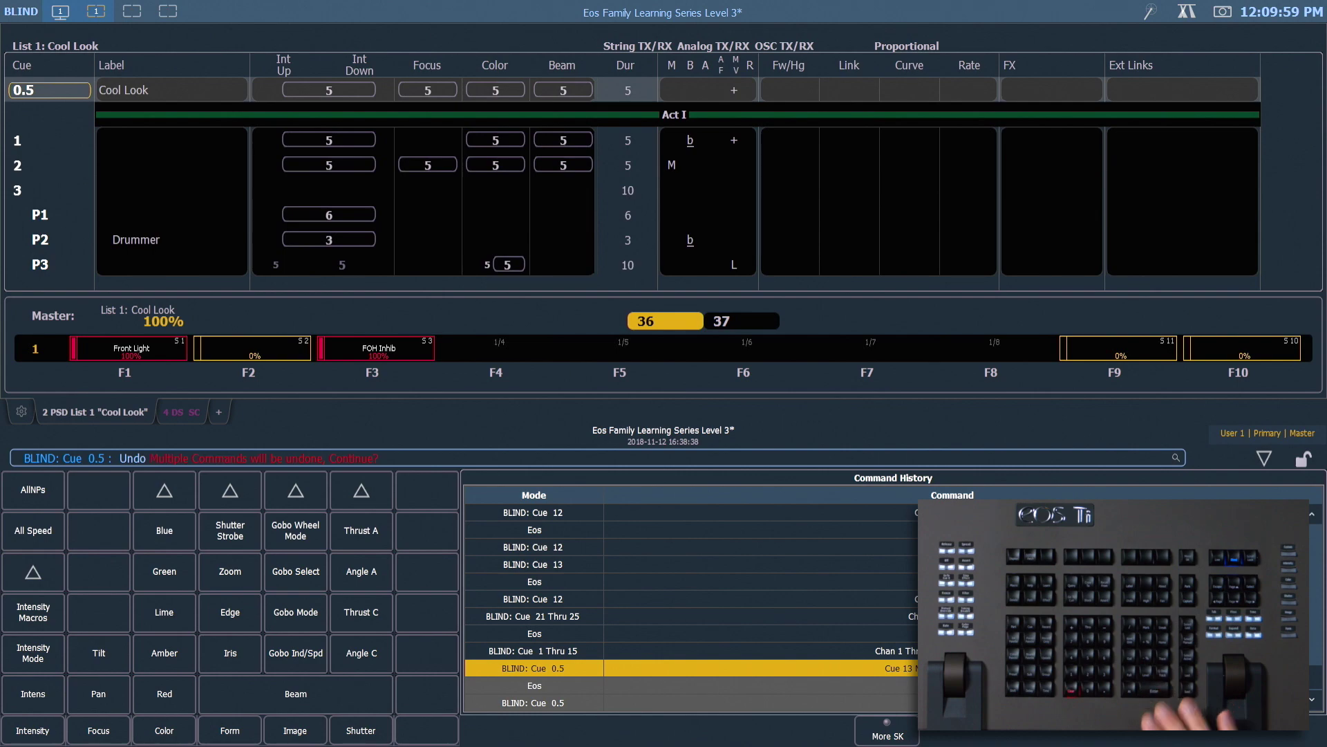
key("Return")
key("ctrl+2")
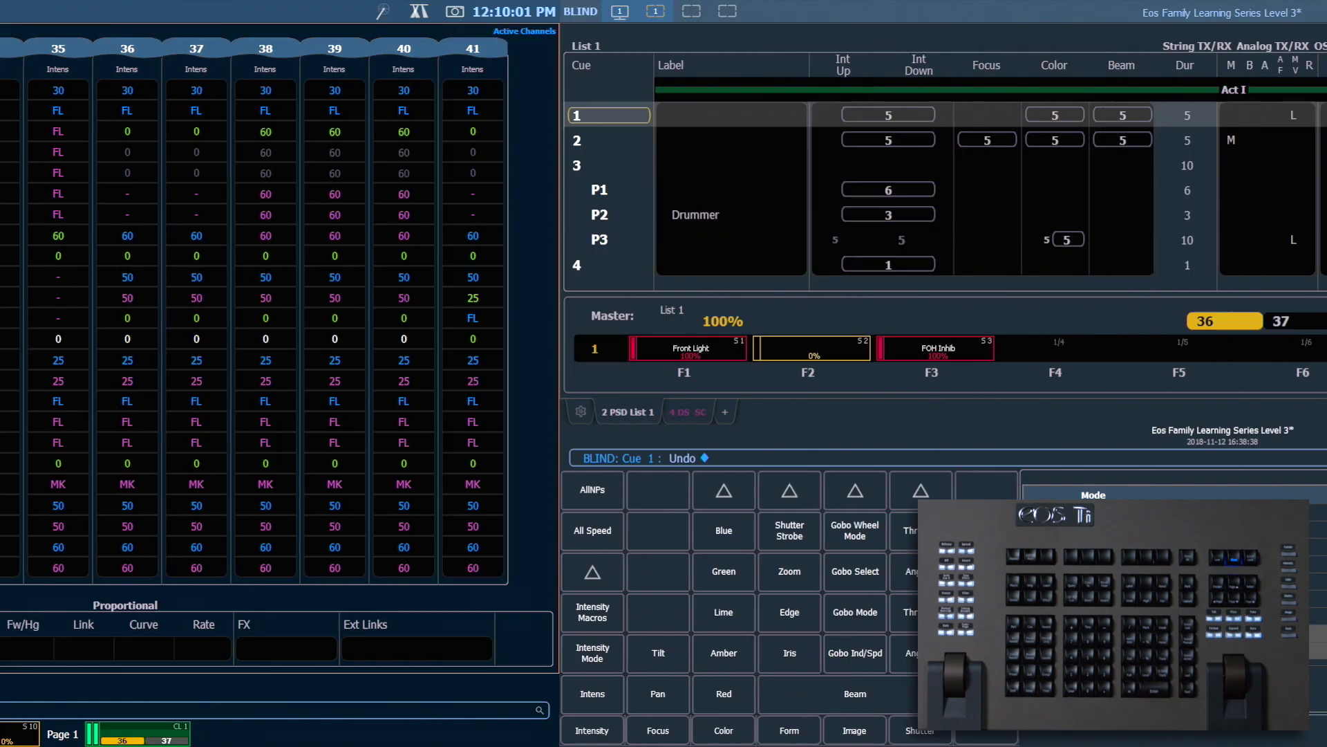